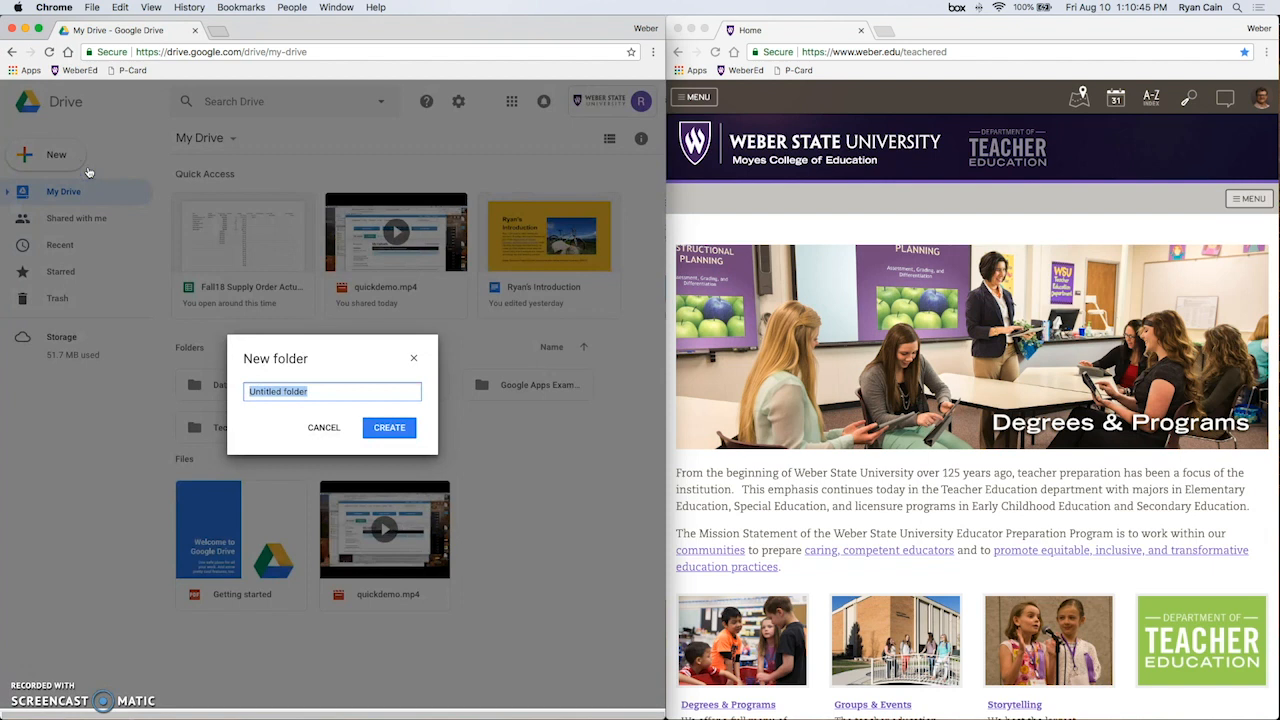
- Create a new folder named Expenses in My Drive and open it
type("xpenses")
left_click(405, 428)
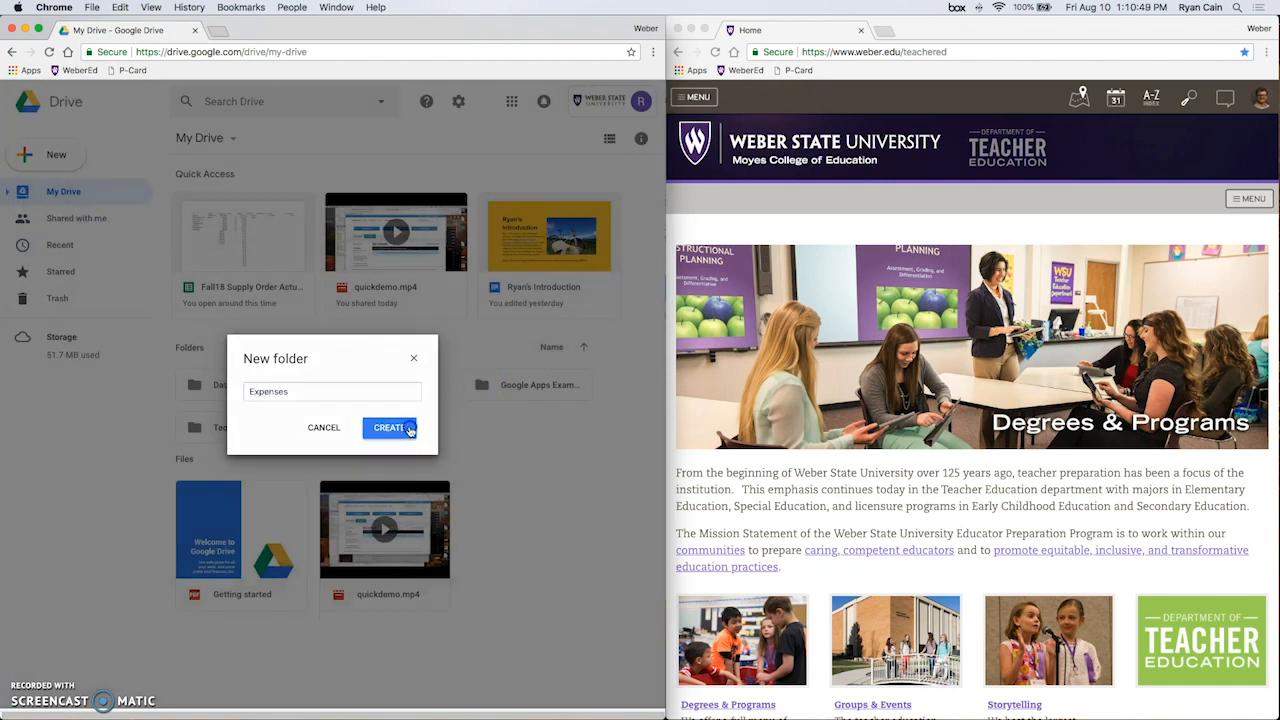
double_click(381, 388)
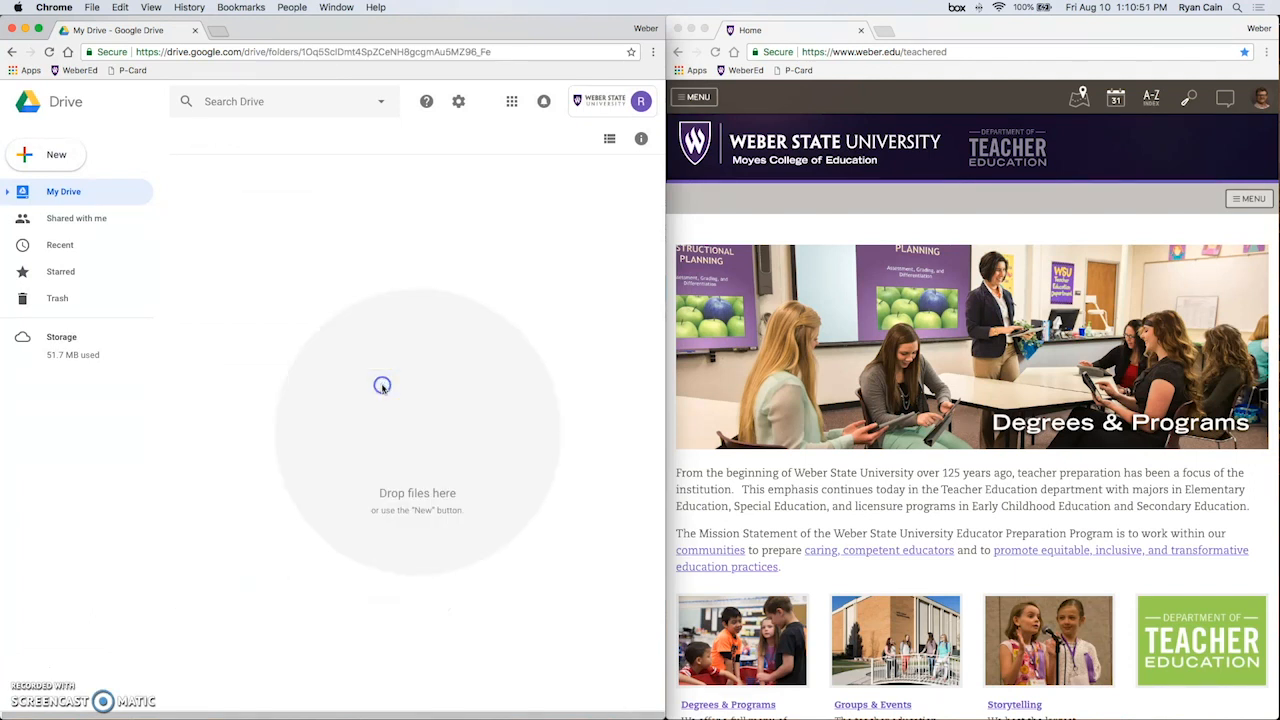
left_click(297, 217)
- Upload SparkfunCopperTape.pdf from the Receipts folder into the Expenses folder and open its preview
left_click(60, 156)
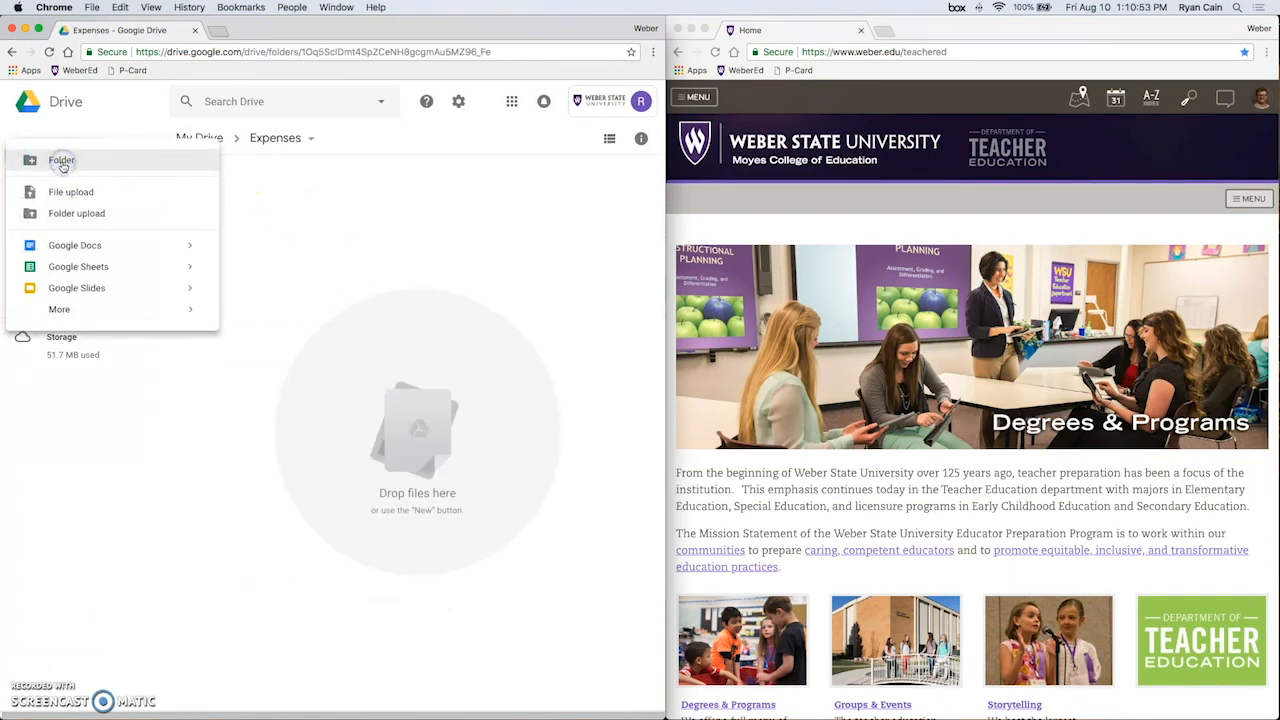
left_click(104, 192)
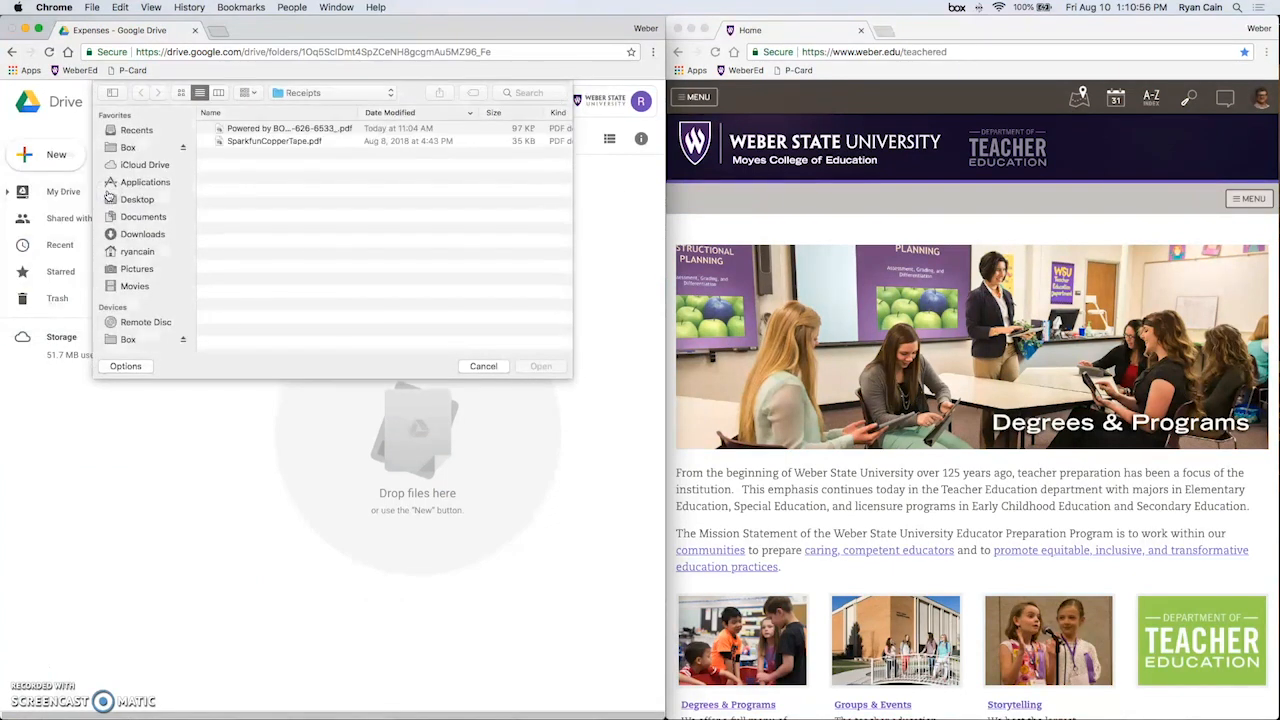
left_click(234, 143)
left_click(546, 368)
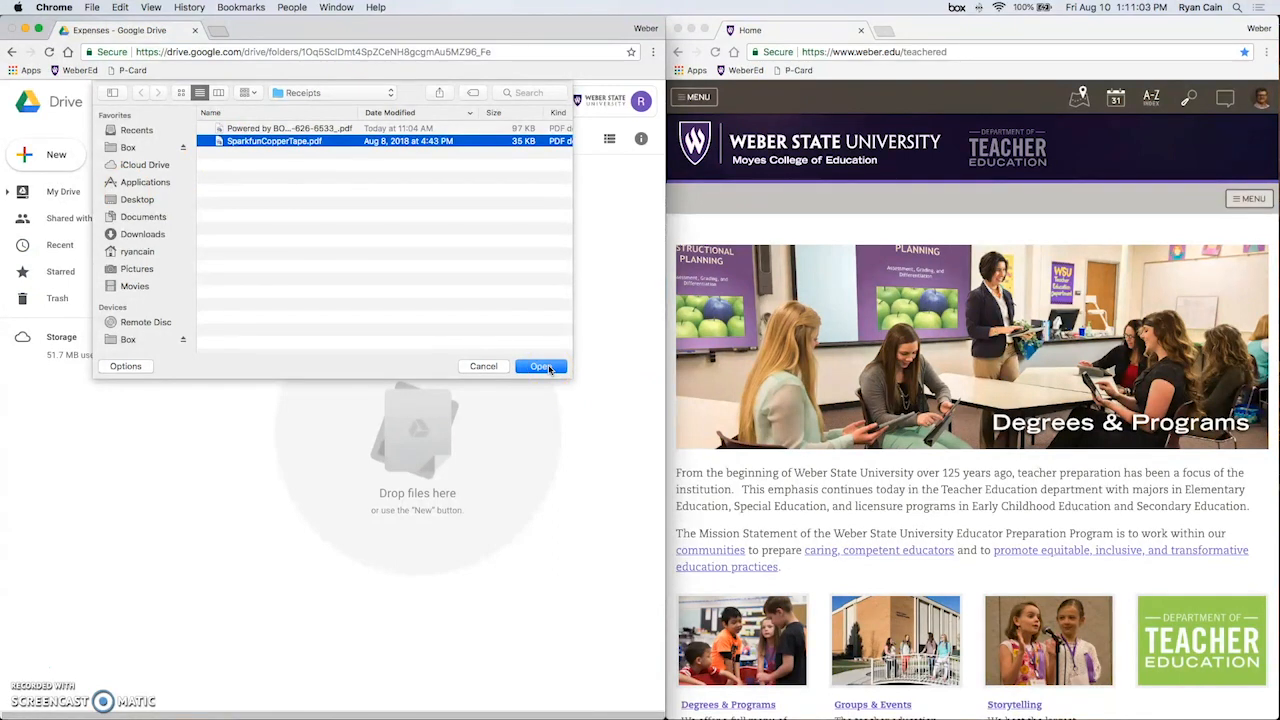
left_click(548, 368)
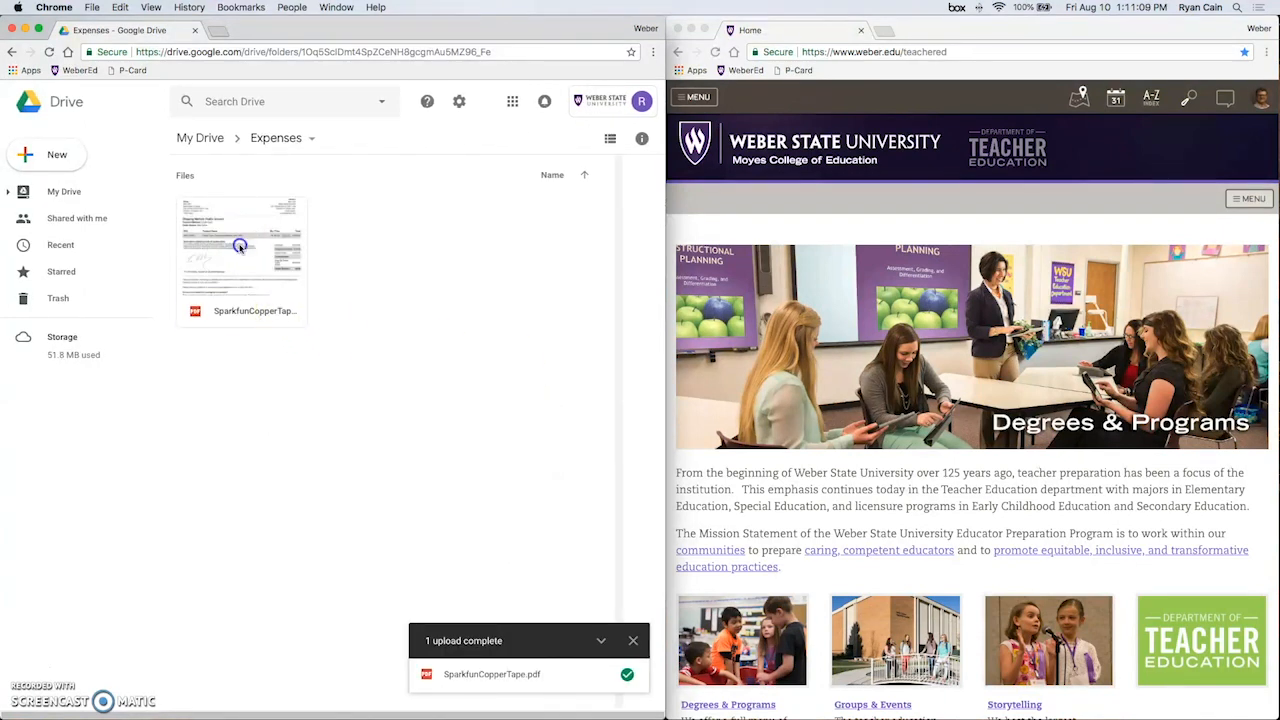
left_click(239, 247)
double_click(239, 247)
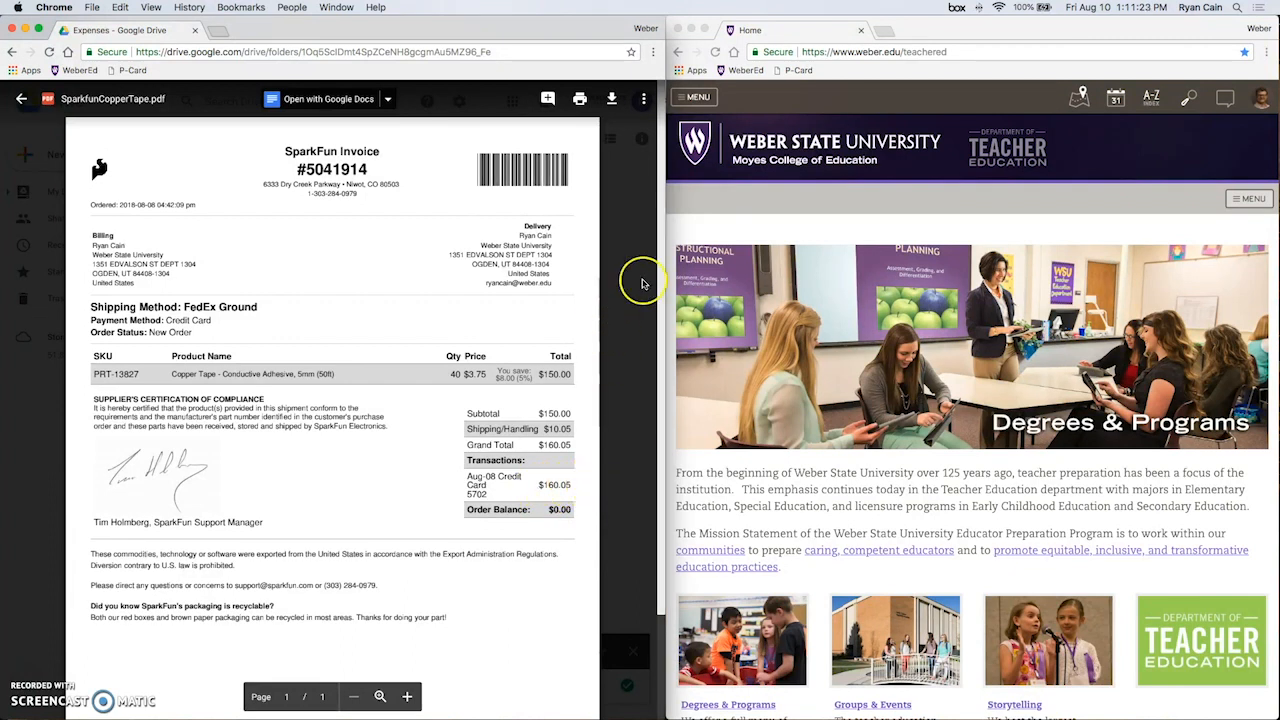
- Go to drive.google.com in the second browser window and open the Expenses folder there
left_click(925, 52)
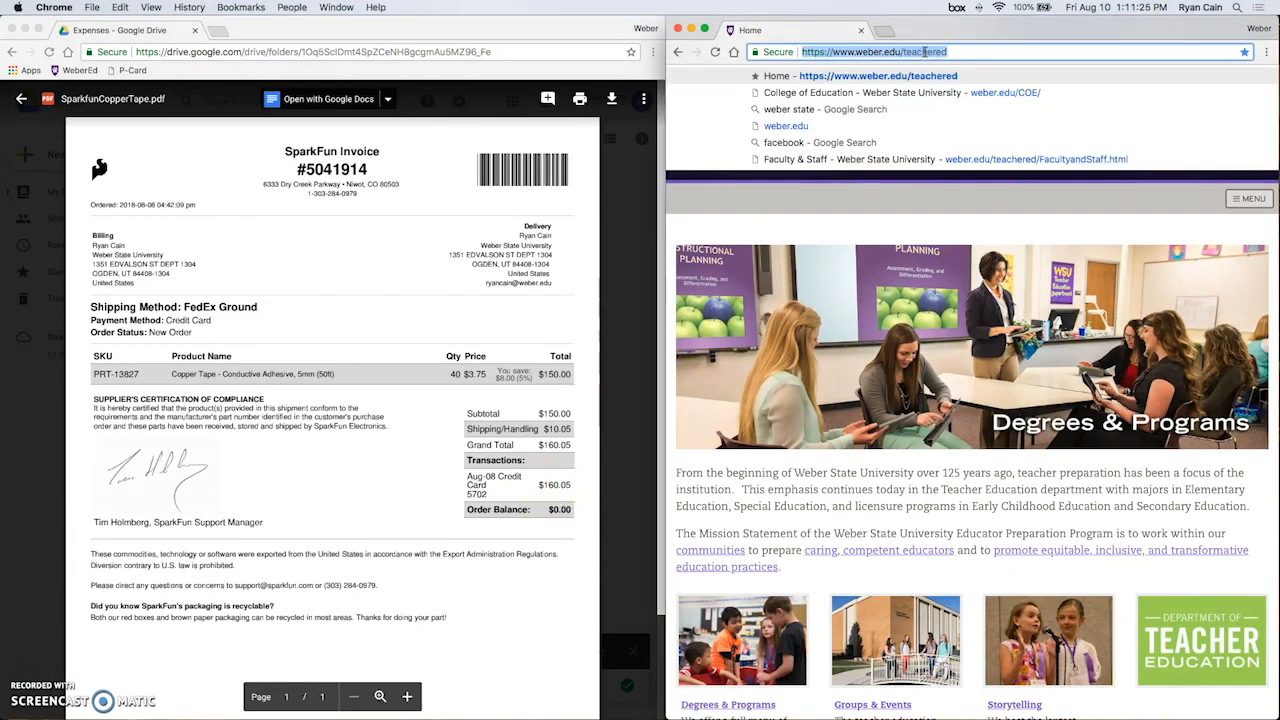
type("drive.google.com")
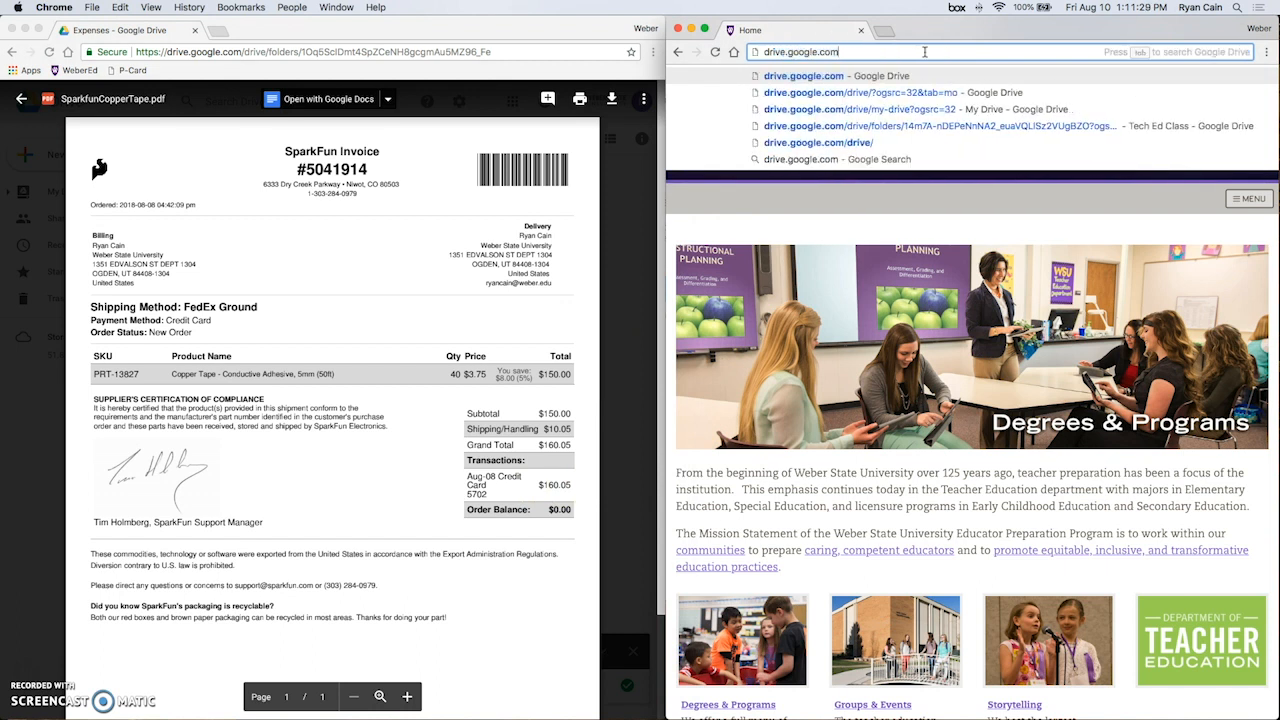
key("Return")
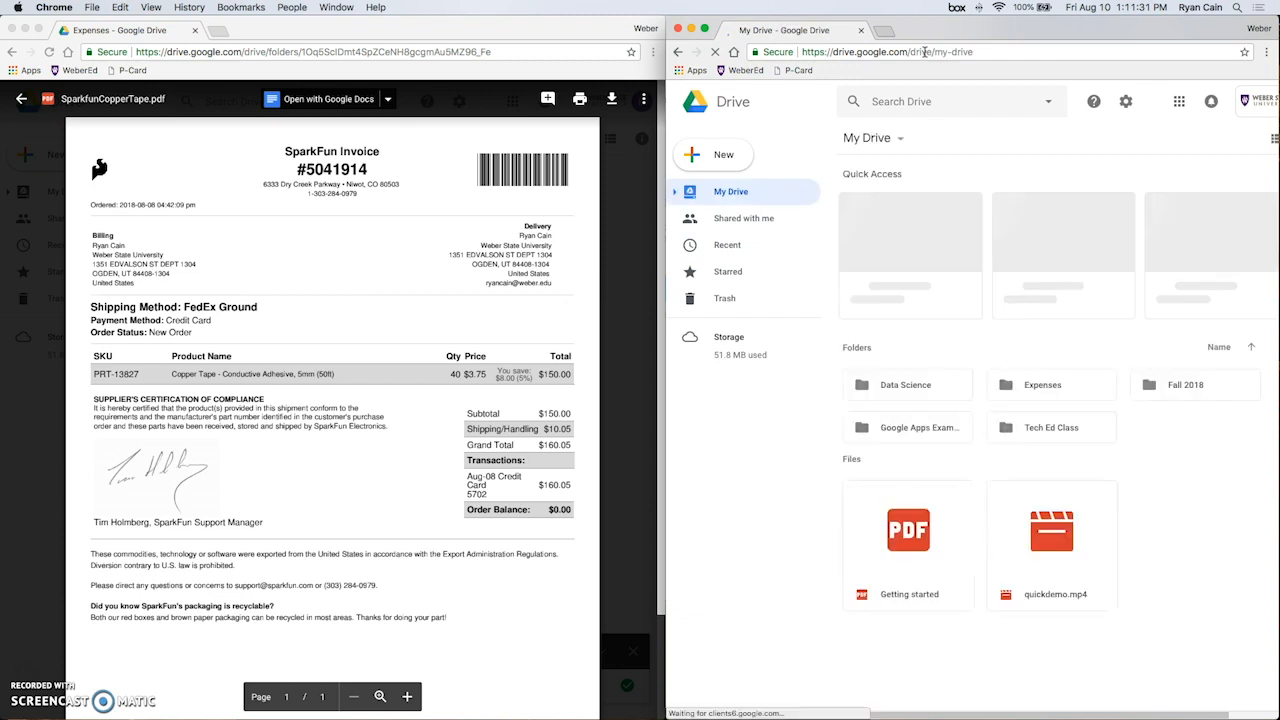
double_click(1057, 389)
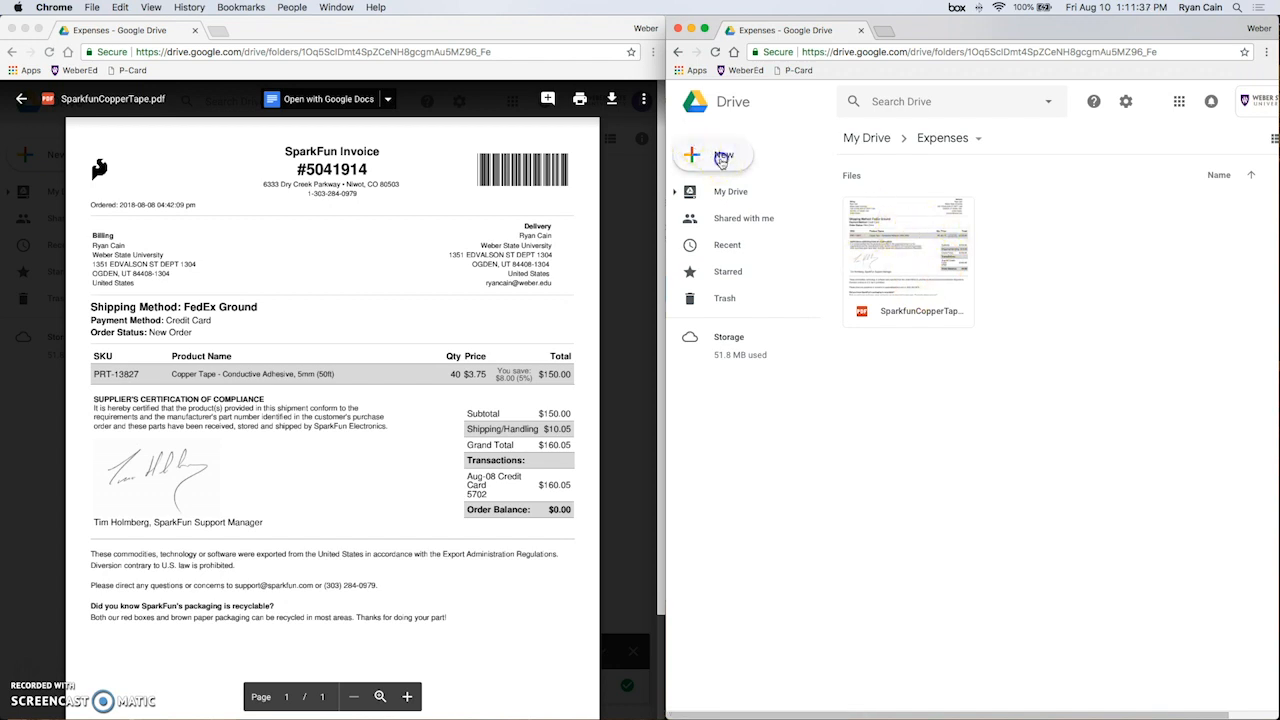
- Create a new Google Sheets spreadsheet in the Expenses folder and name it Classroom Supplies
left_click(697, 147)
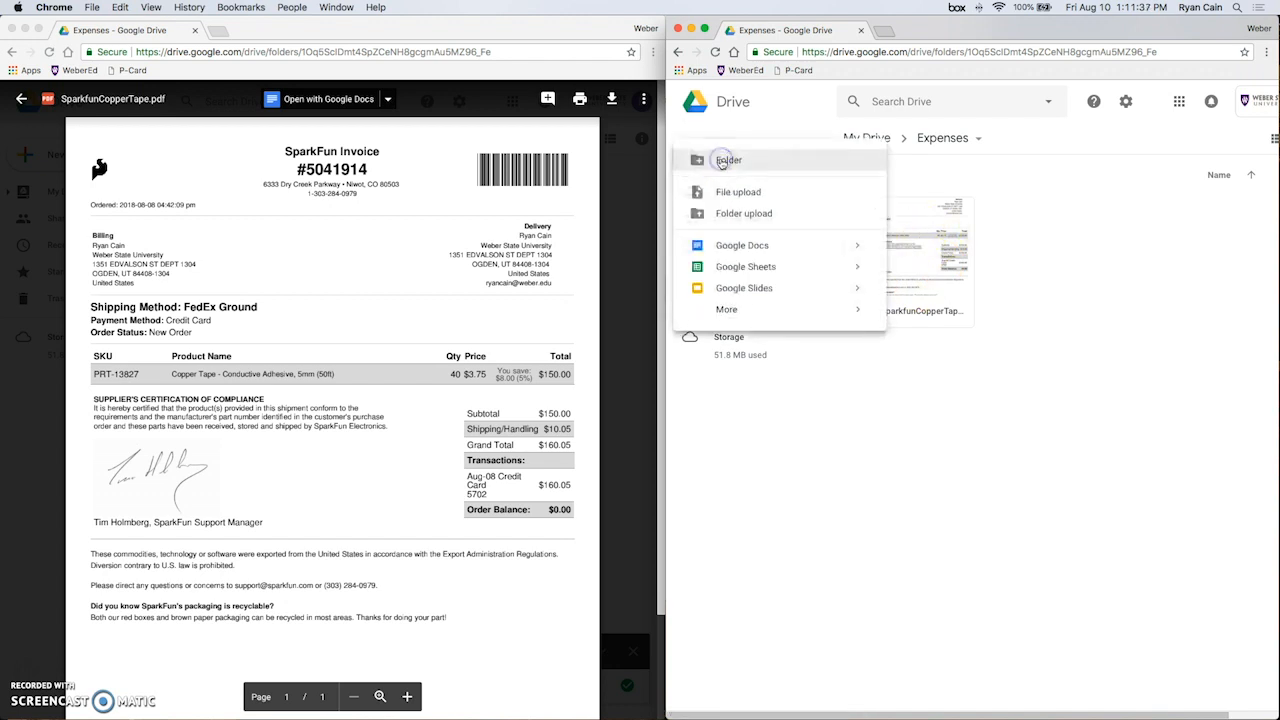
left_click(778, 268)
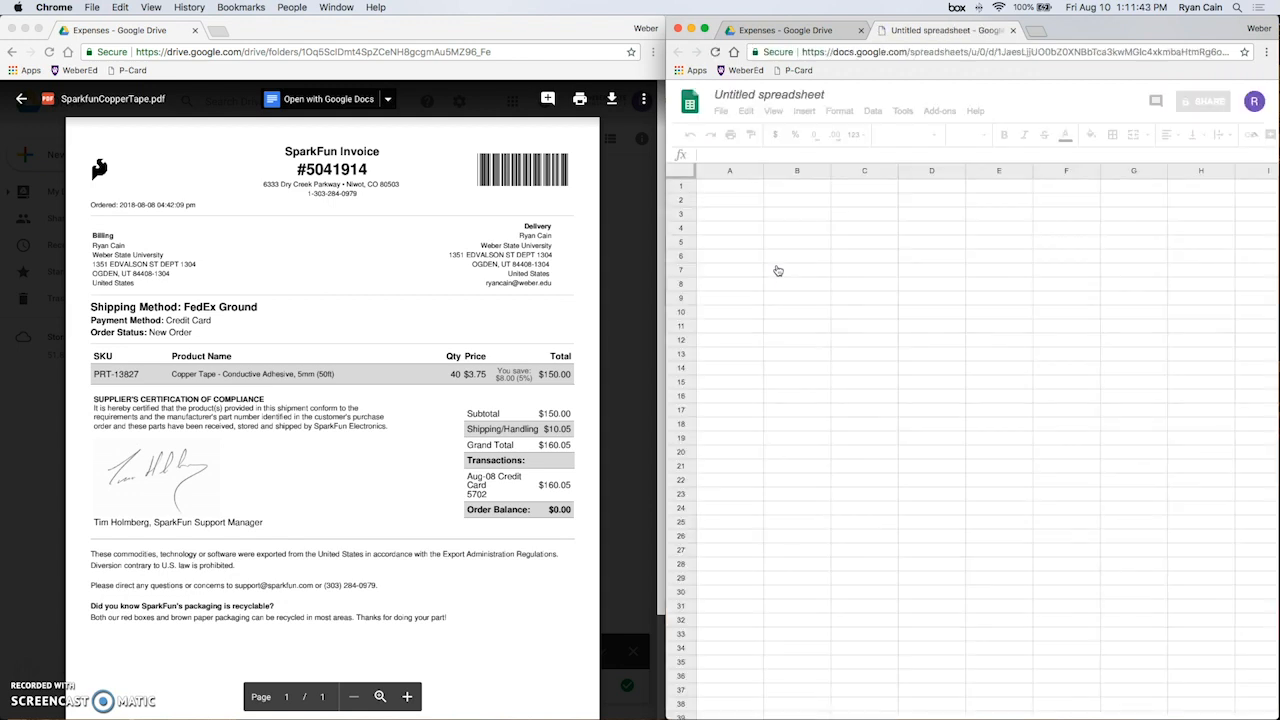
left_click(760, 98)
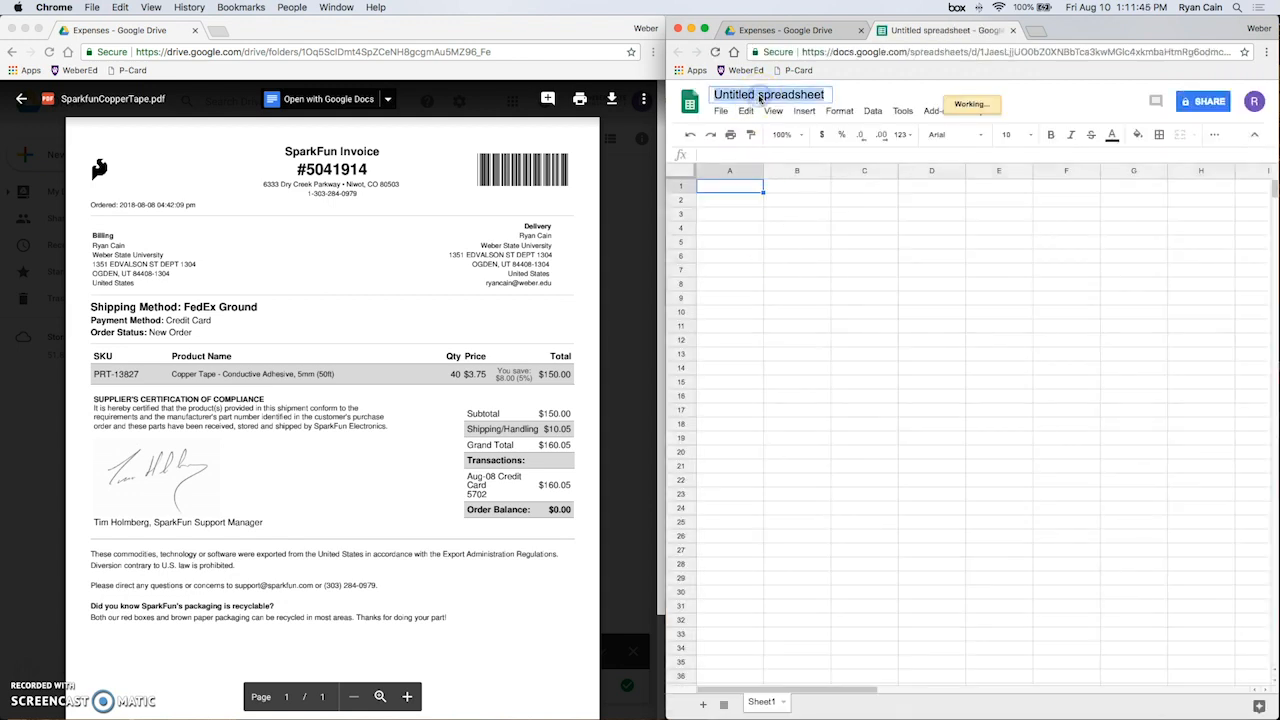
type("Clas")
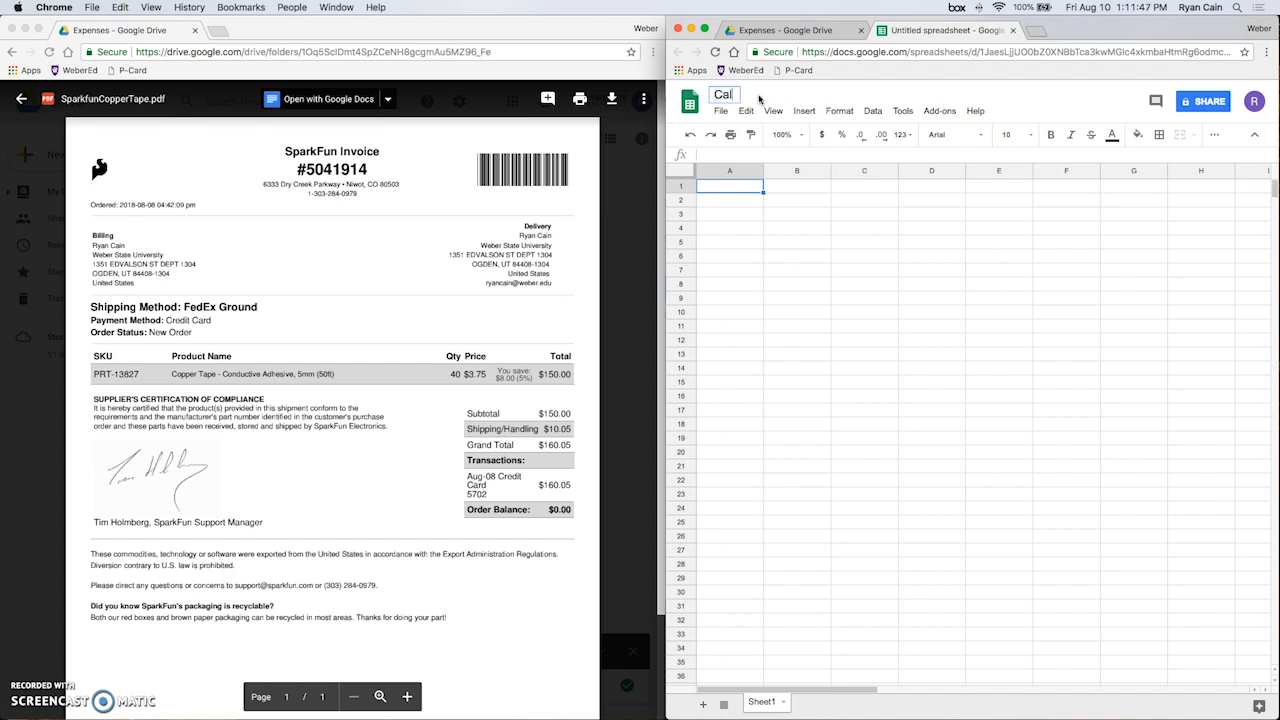
type("sr")
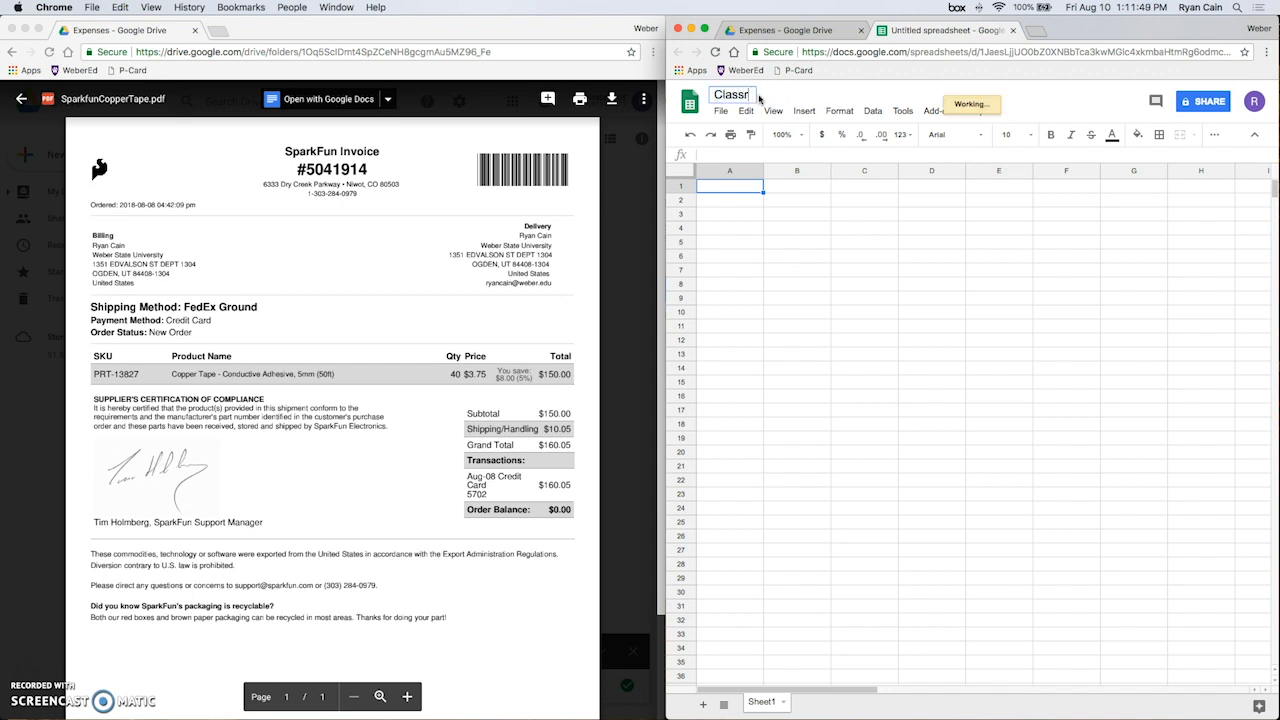
type("oom Supplies")
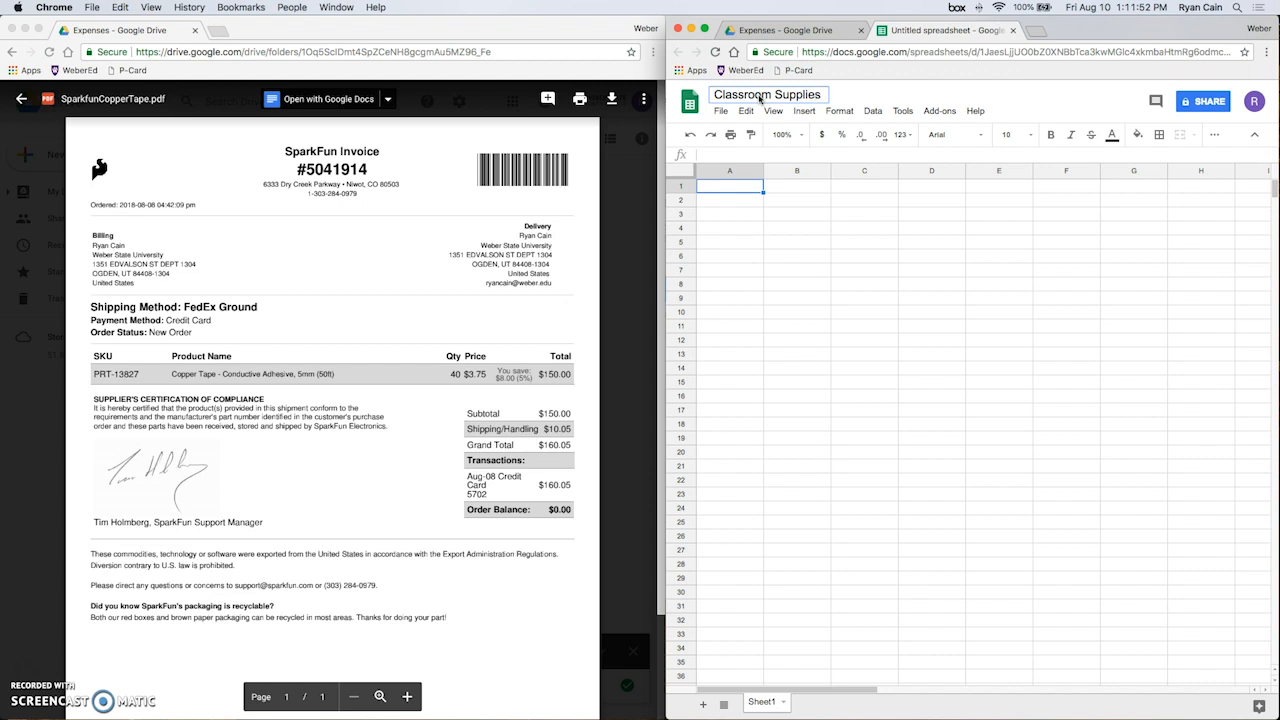
- Enter the column headers Date, Description and Amount in cells A1 to C1
left_click(749, 194)
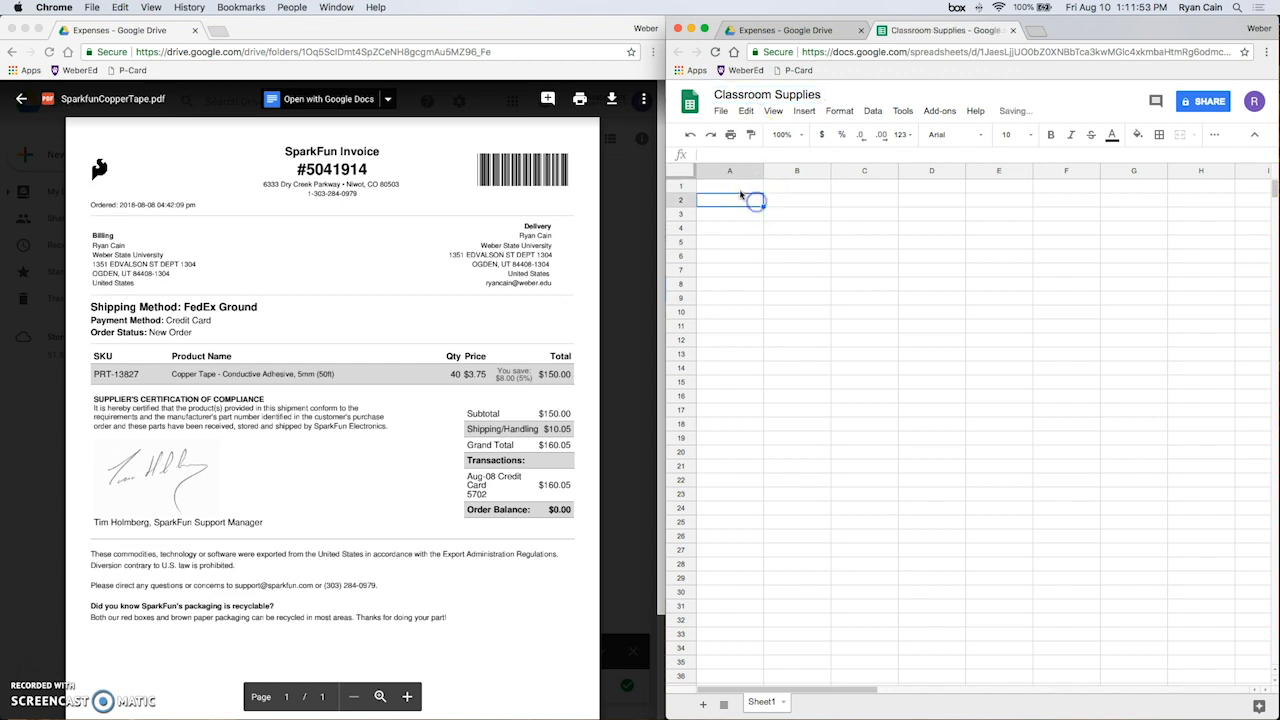
type("Date")
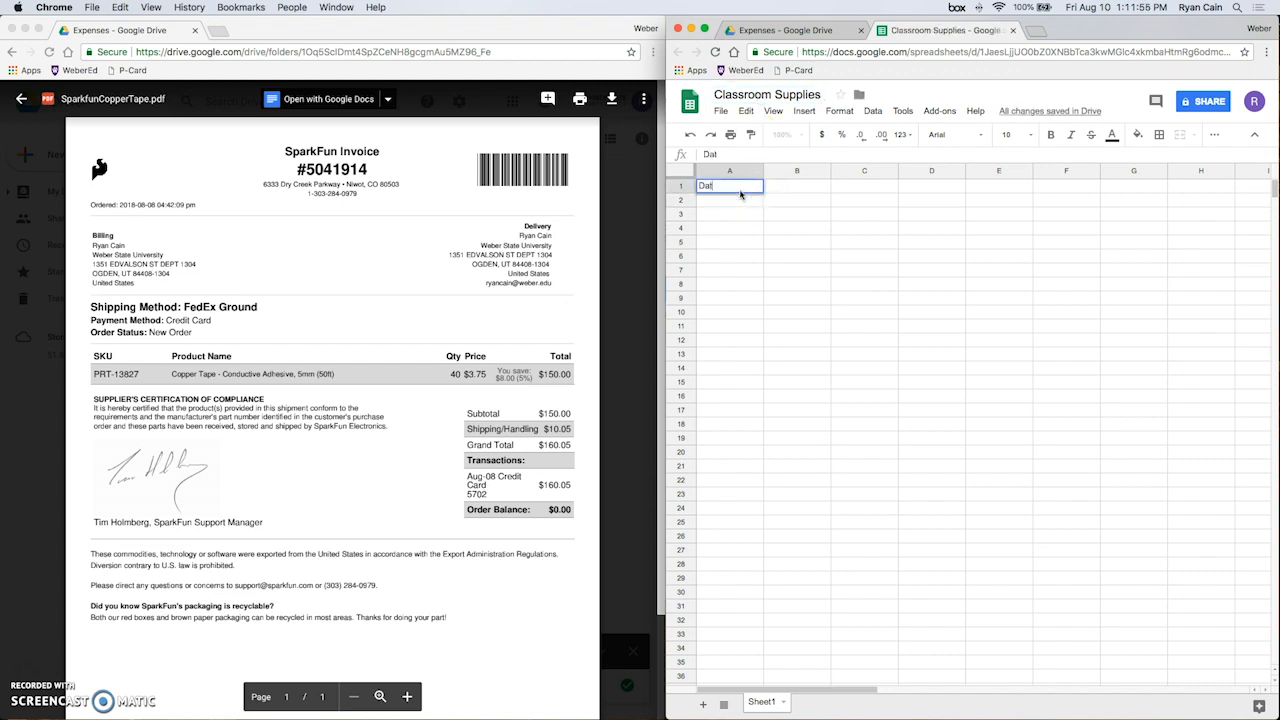
key("Tab")
type("Desc")
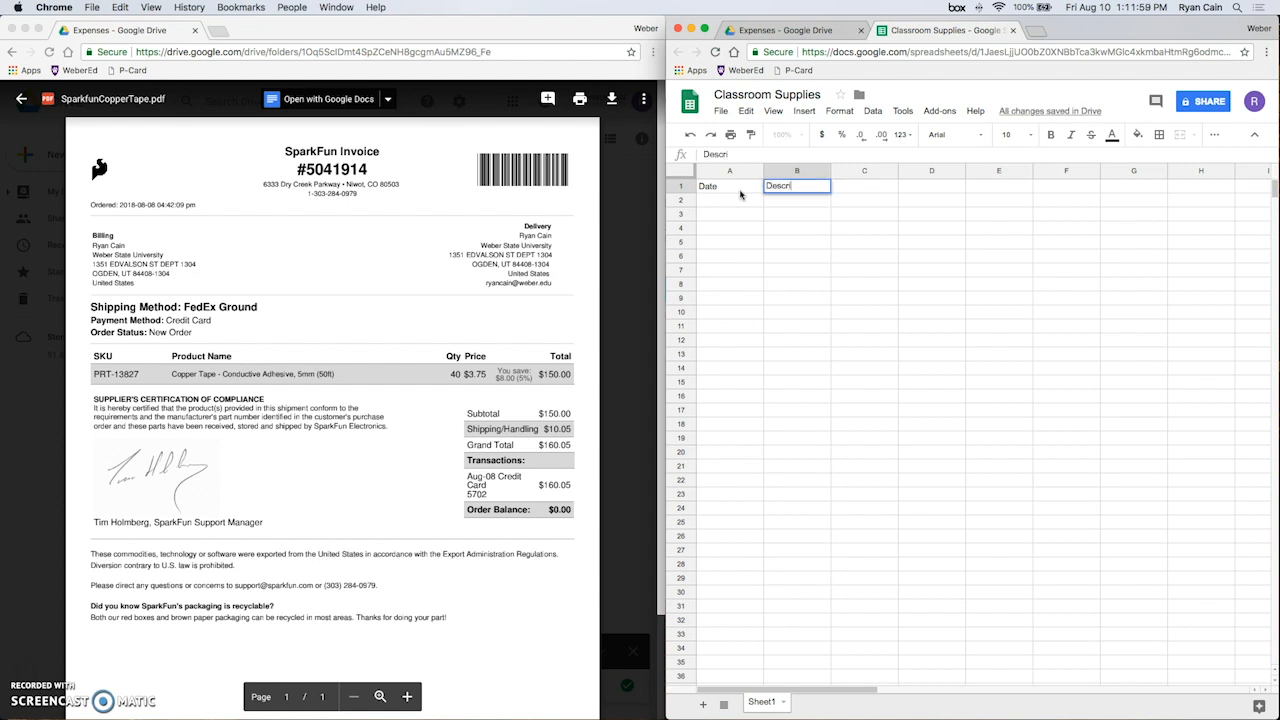
type("ription")
key("Tab")
type("Amount")
key("Return")
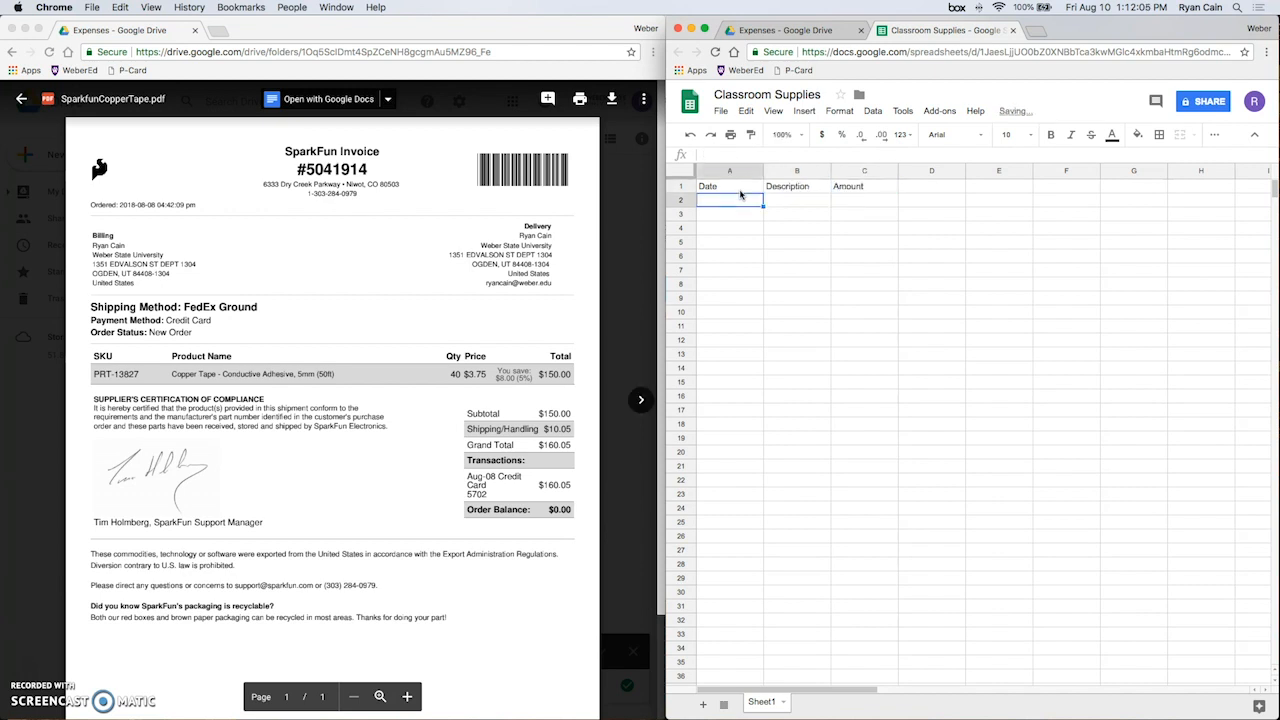
- Record the invoice in row 2 with the date 8/8/18, description Copper Tape and amount 160.05
type("8/")
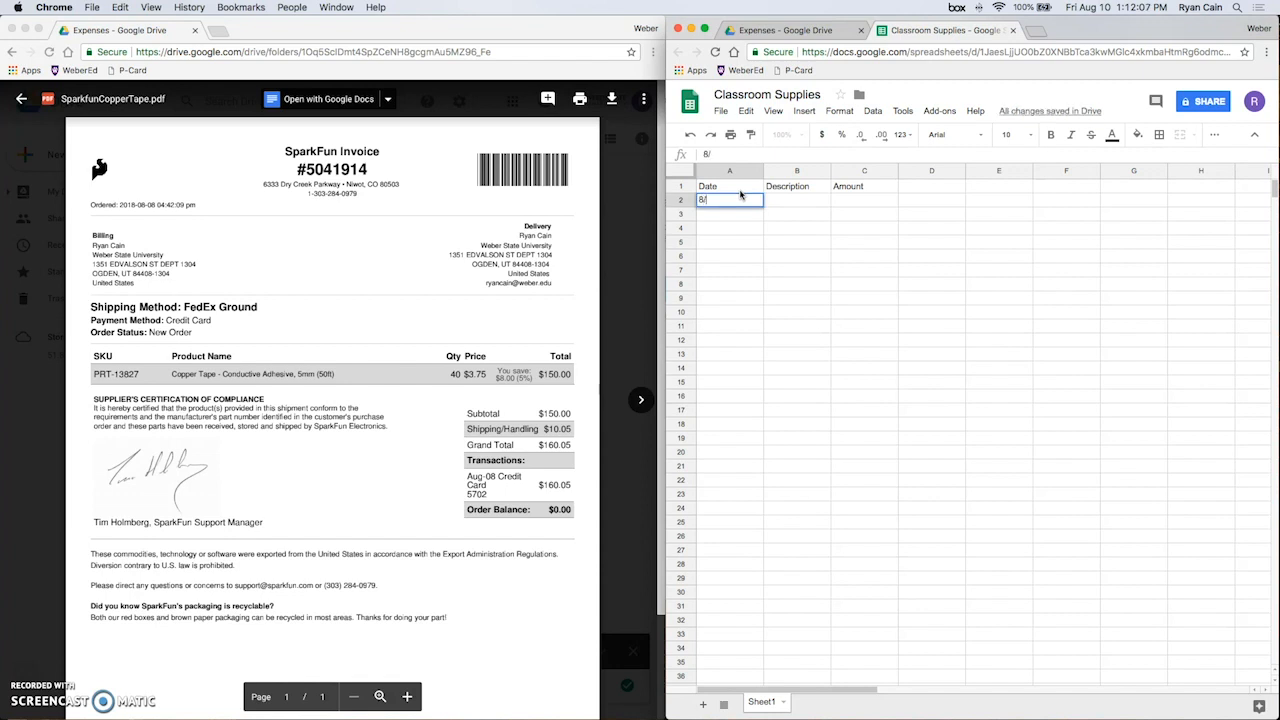
type("8/18")
key("Tab")
type("Copper")
key("Tab")
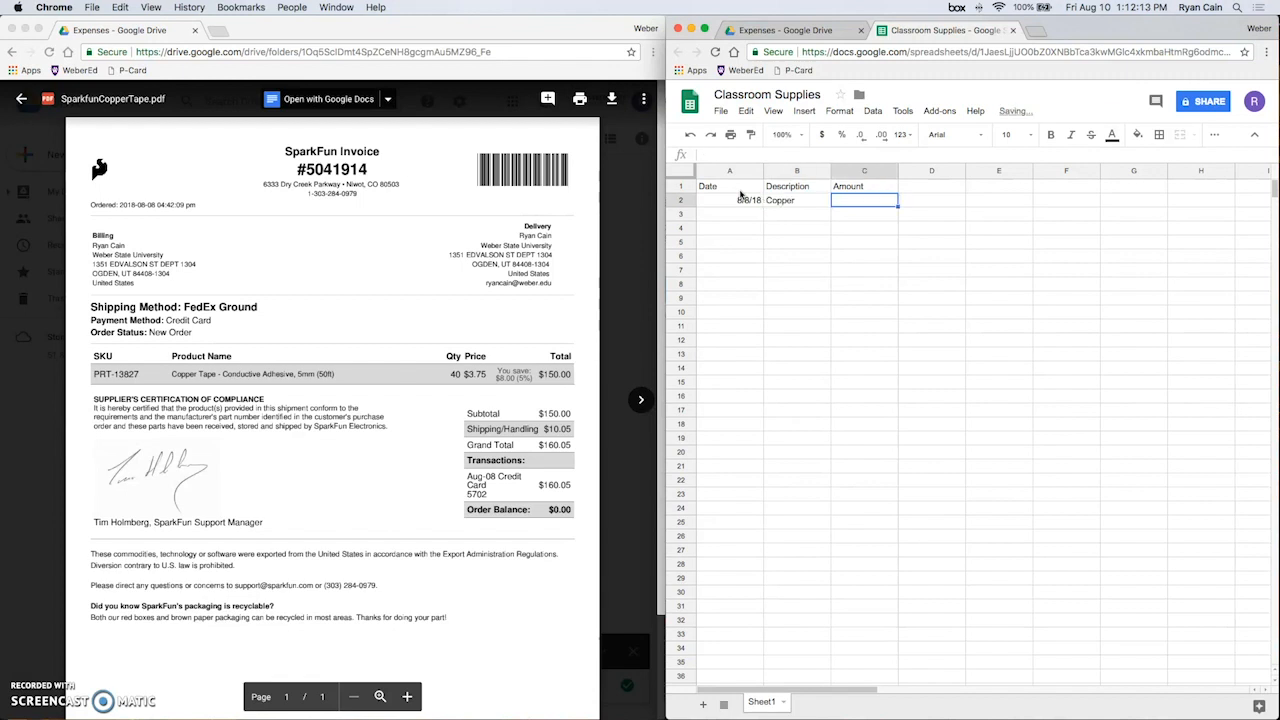
key("shift+Tab")
key("Return")
key("BackSpace")
type("r Tape")
key("Tab")
type("160")
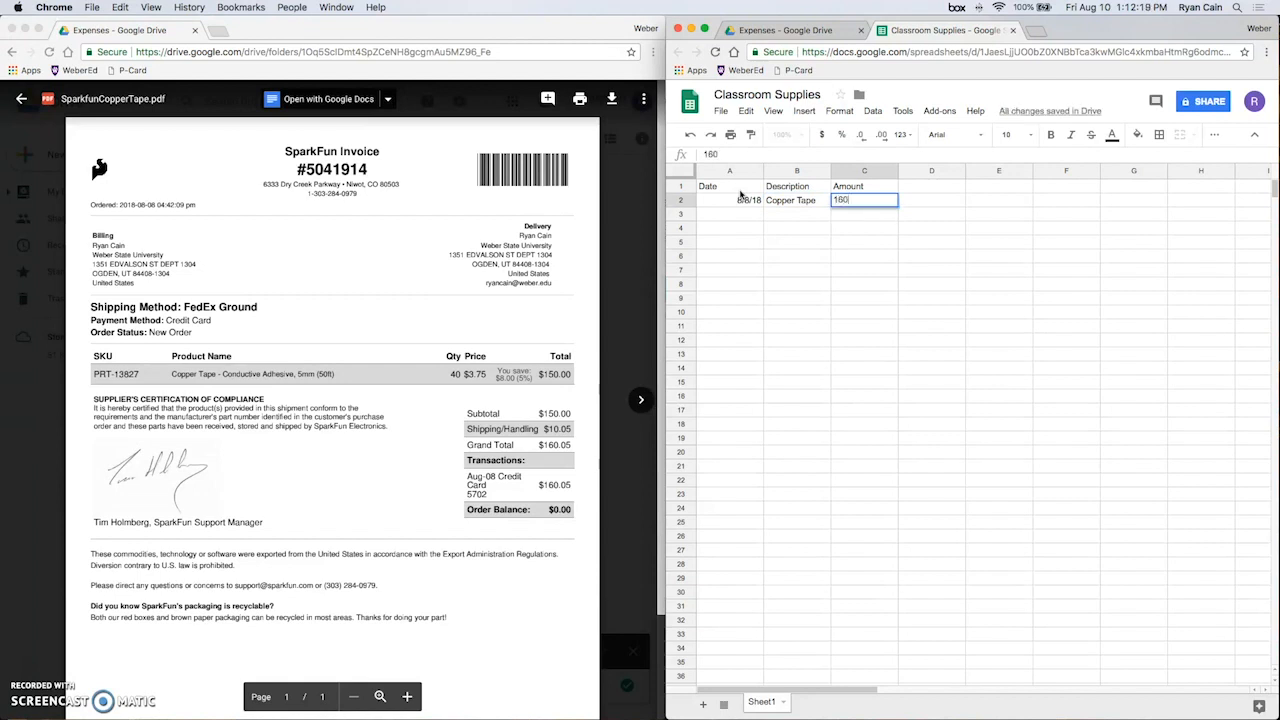
type(".05")
key("Return")
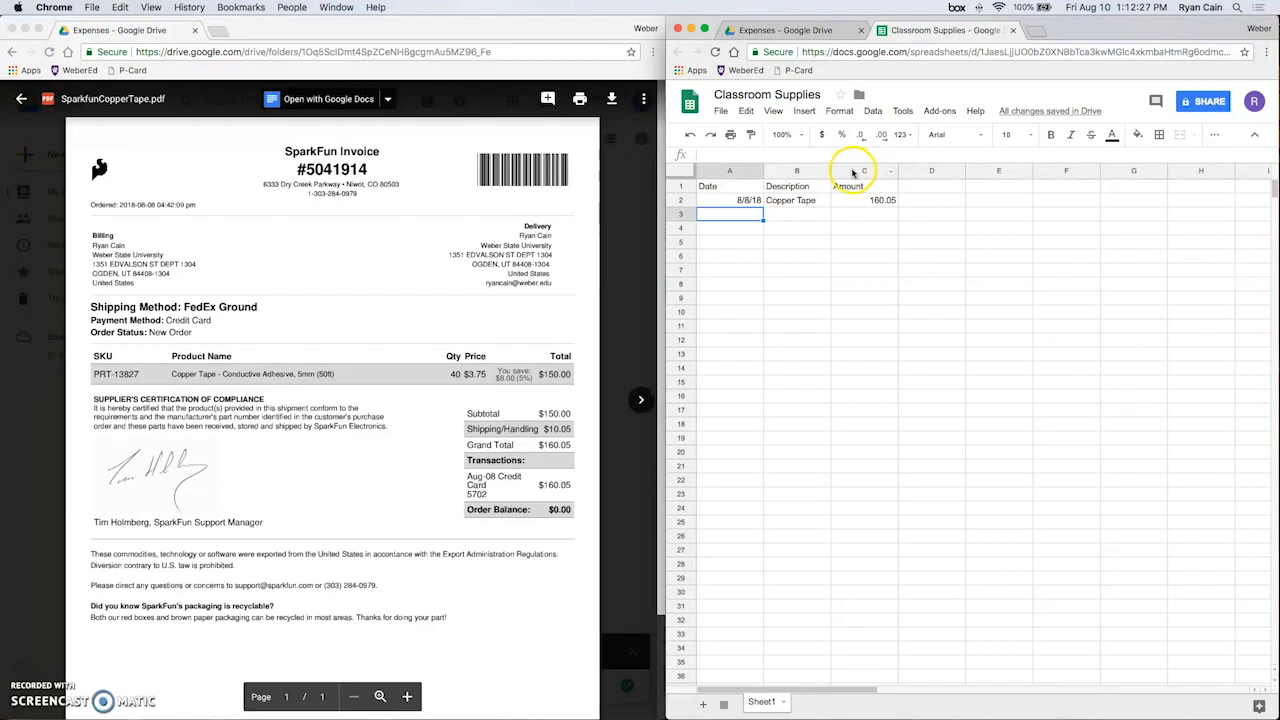
- Format the whole Amount column as Currency with two decimals
left_click(853, 172)
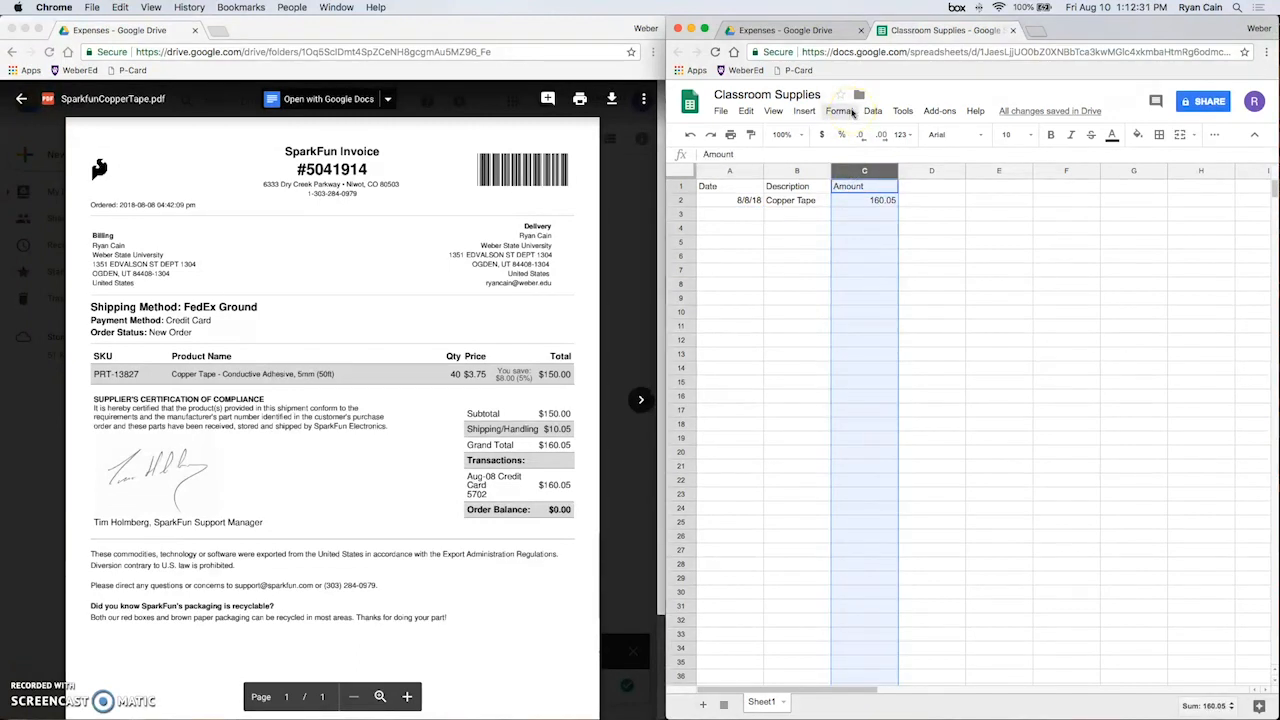
left_click(852, 112)
mouse_move(854, 140)
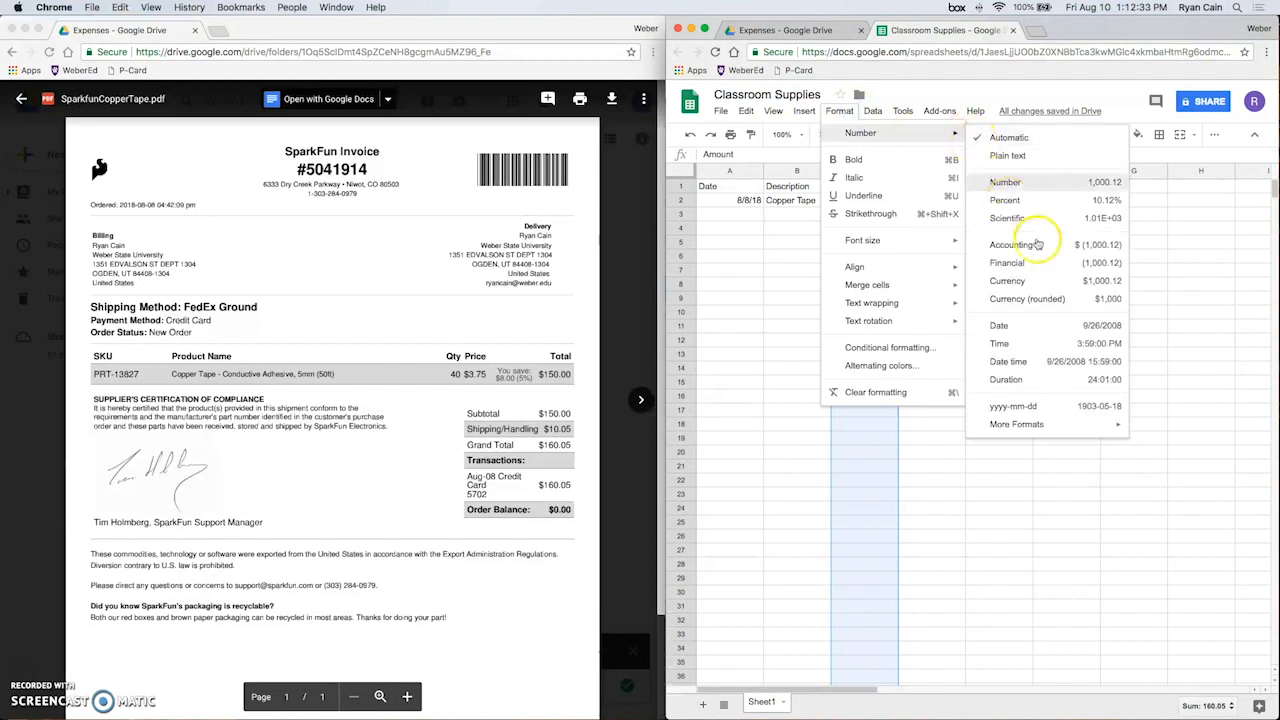
left_click(1091, 285)
left_click(752, 256)
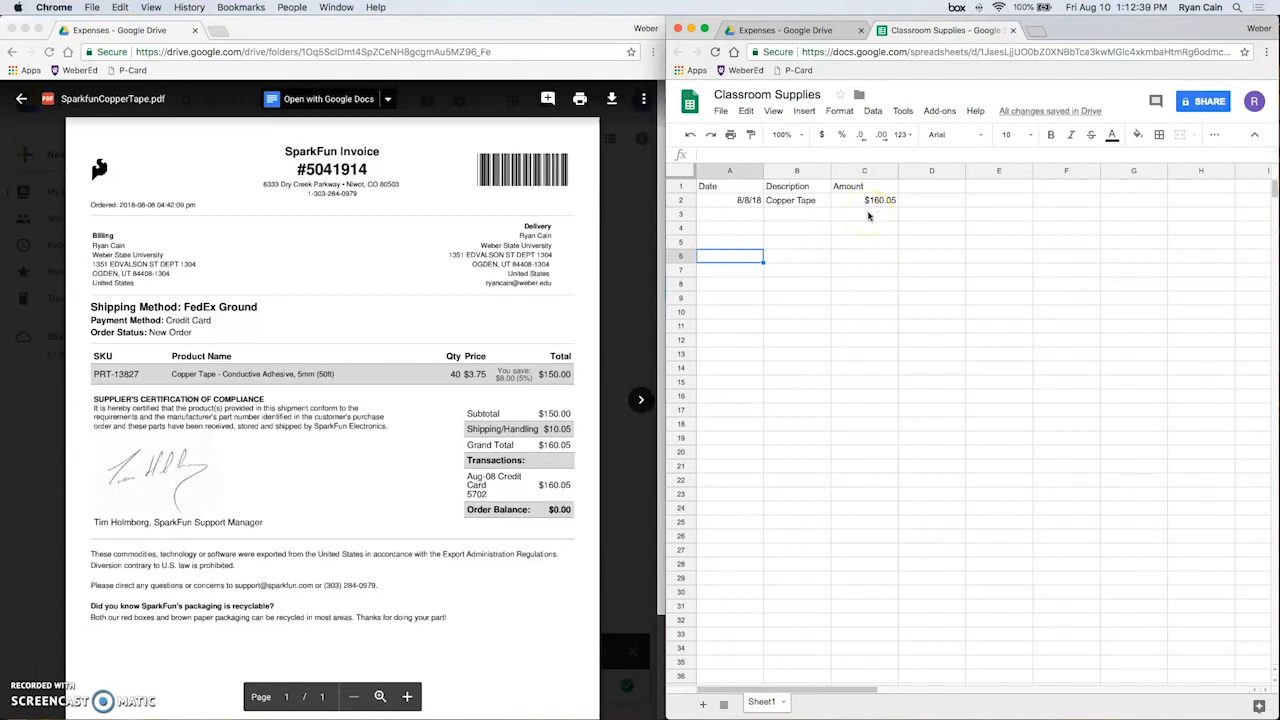
- Fill the date in A2 down through A7 as a series of consecutive days
left_click(754, 206)
key("ctrl+c")
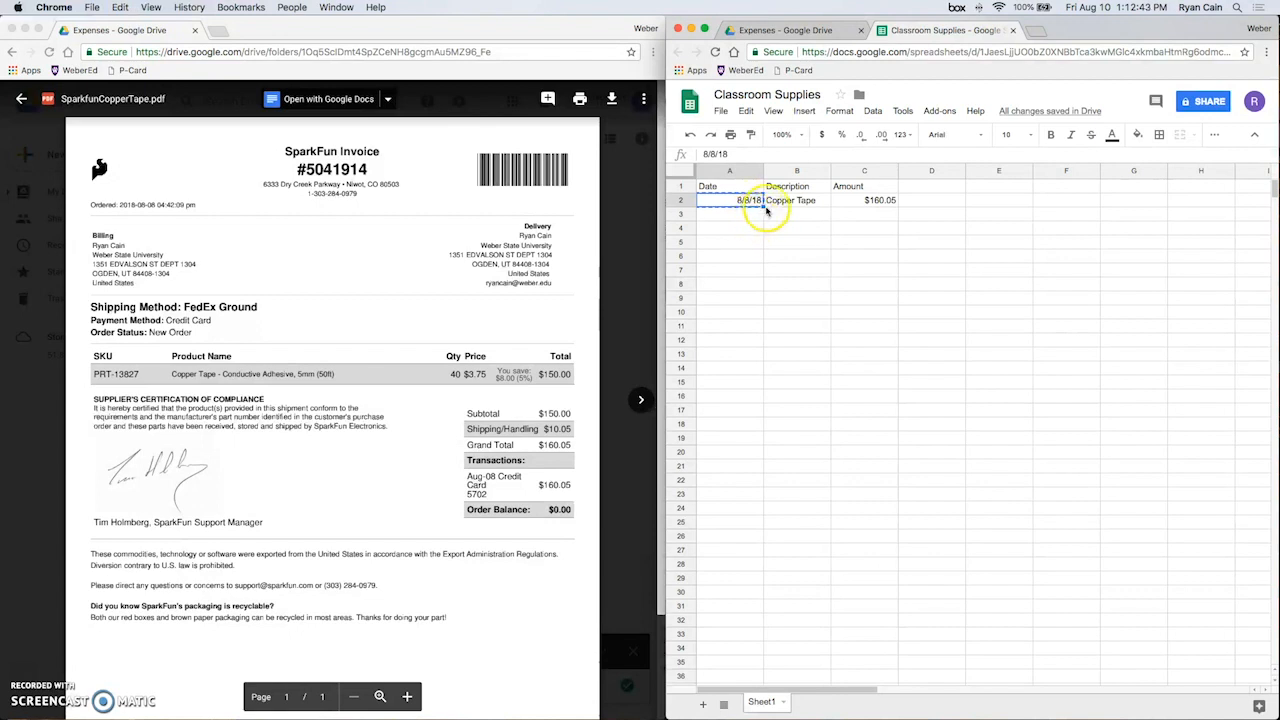
left_click_drag(764, 207, 752, 274)
left_click(818, 271)
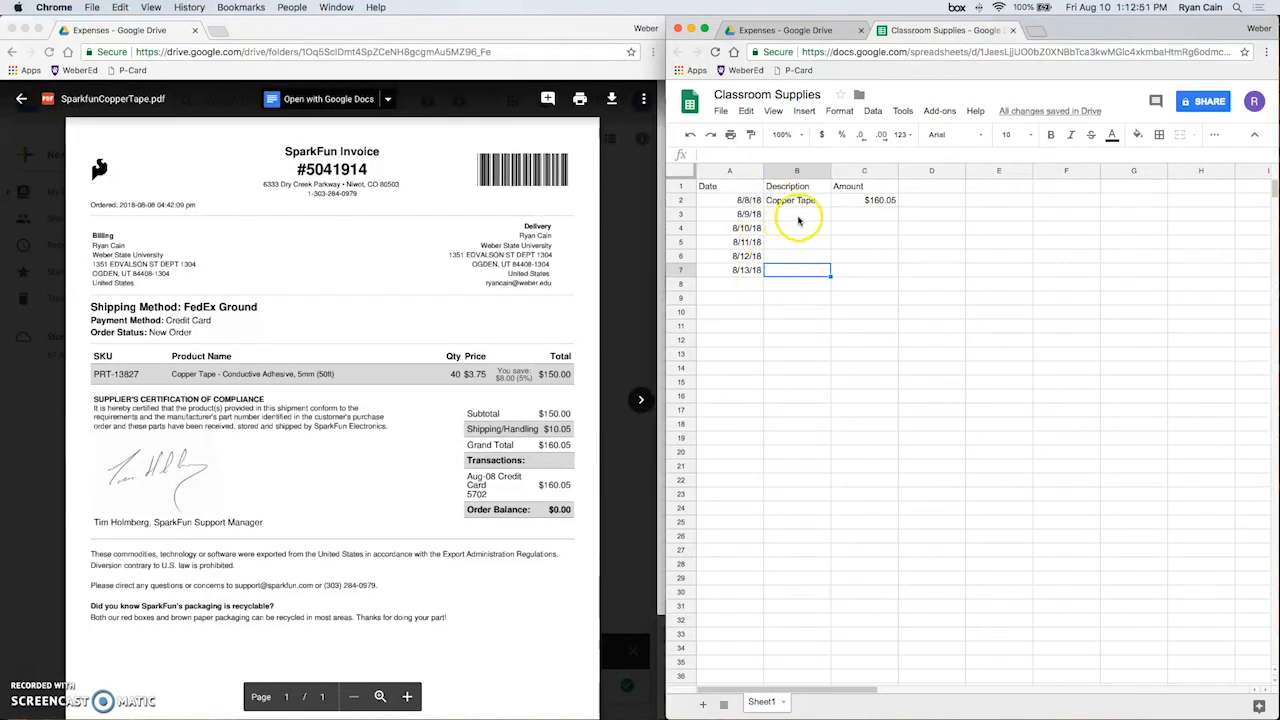
- Enter the descriptions pens, pencils, highlighters, notebooks and tape in cells B3 to B7
left_click(800, 215)
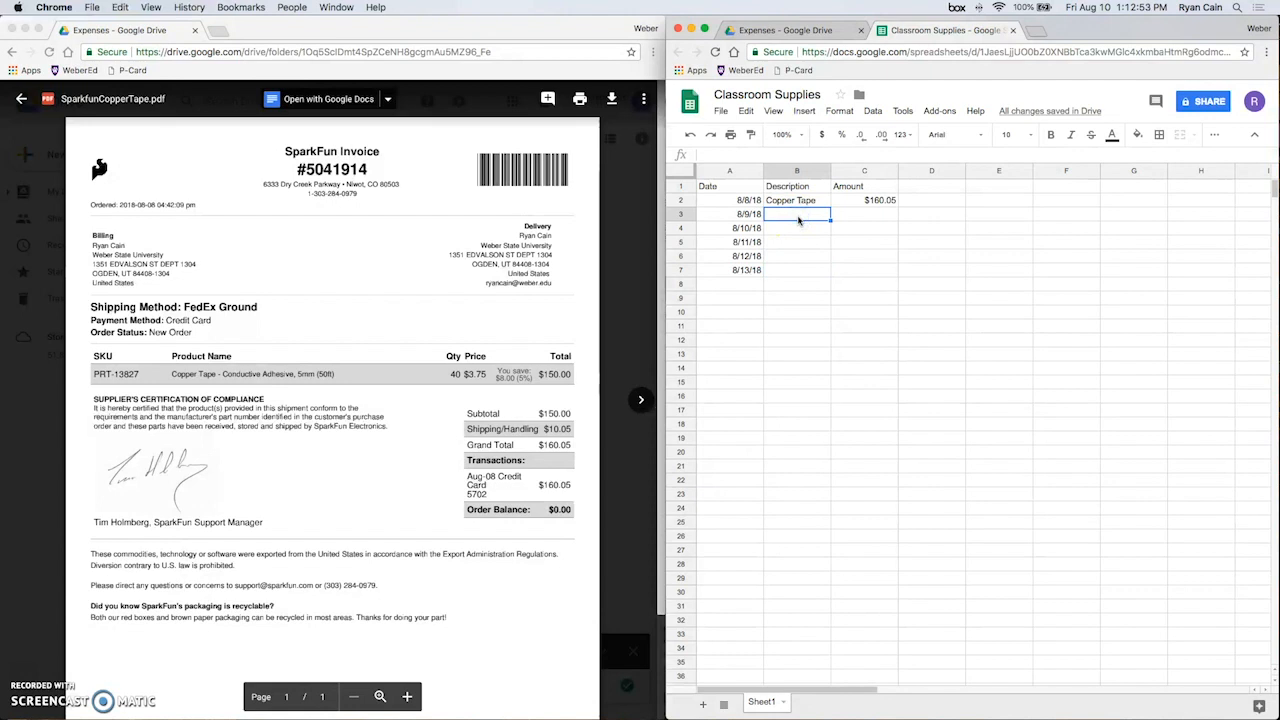
left_click(802, 209)
type("pens")
key("Return")
type("pencils")
key("Return")
type("highlighe")
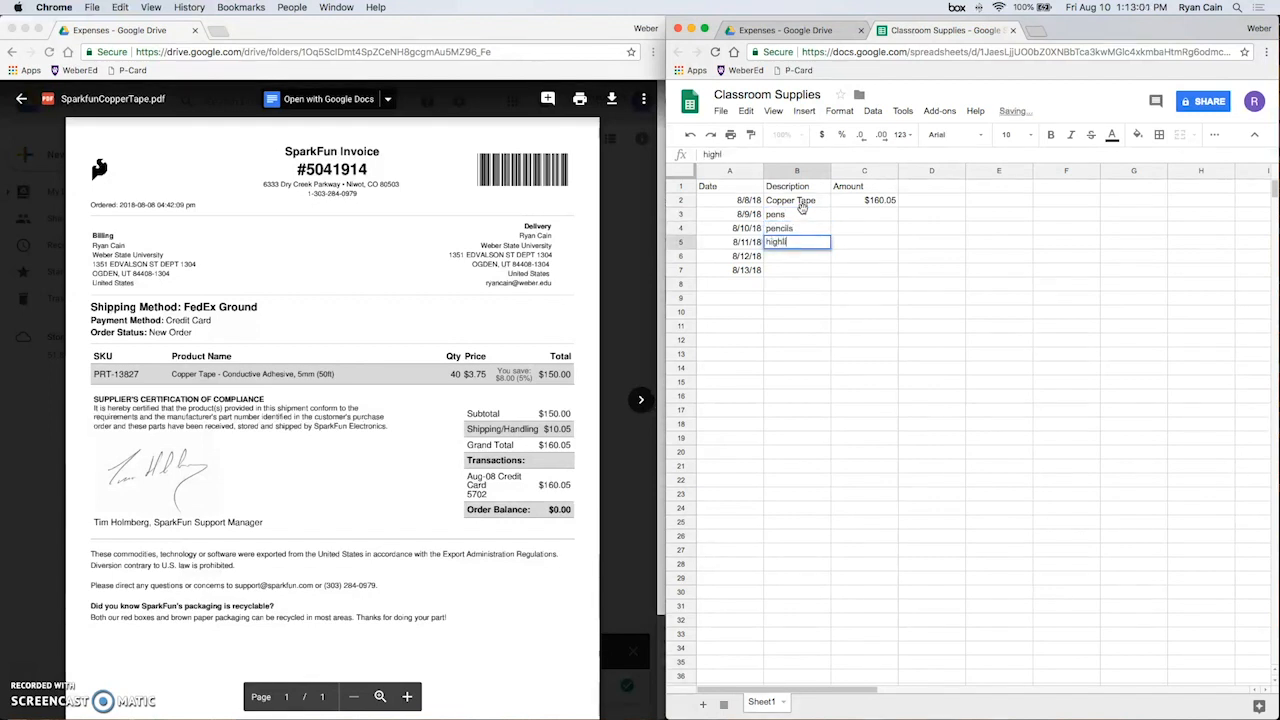
key("BackSpace")
key("BackSpace")
type("hters")
key("Return")
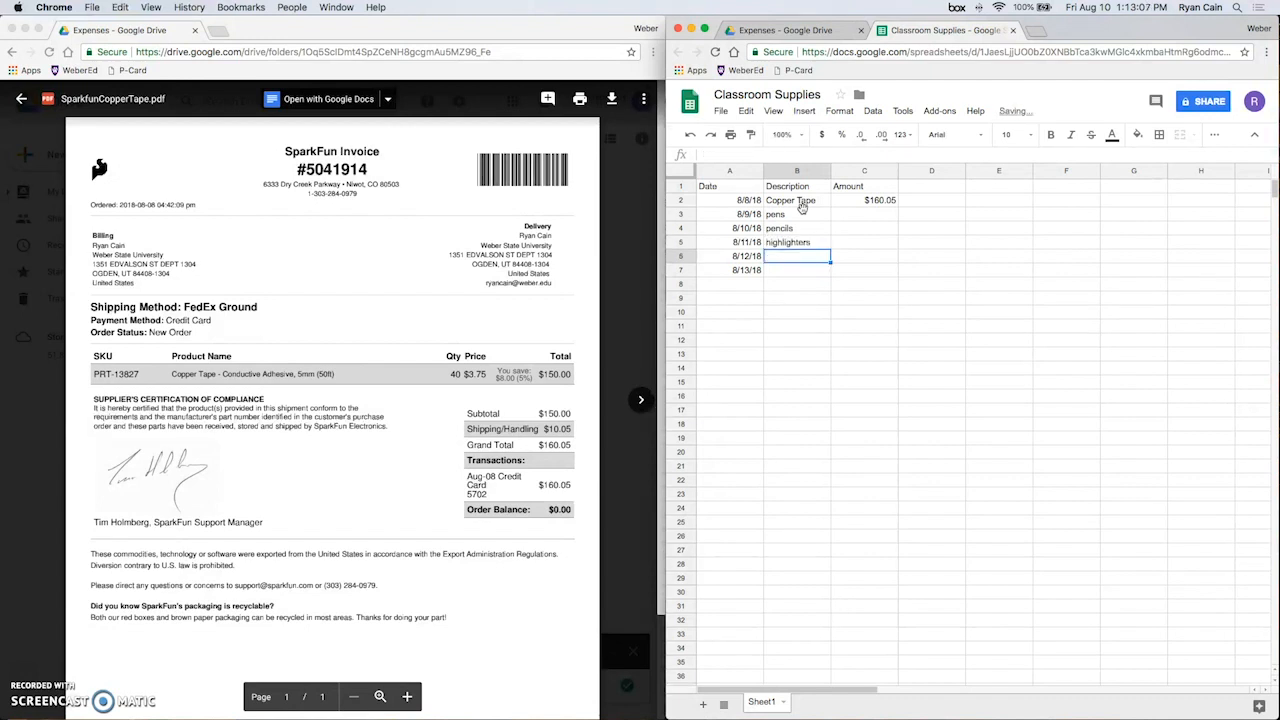
type("notebooks")
key("Return")
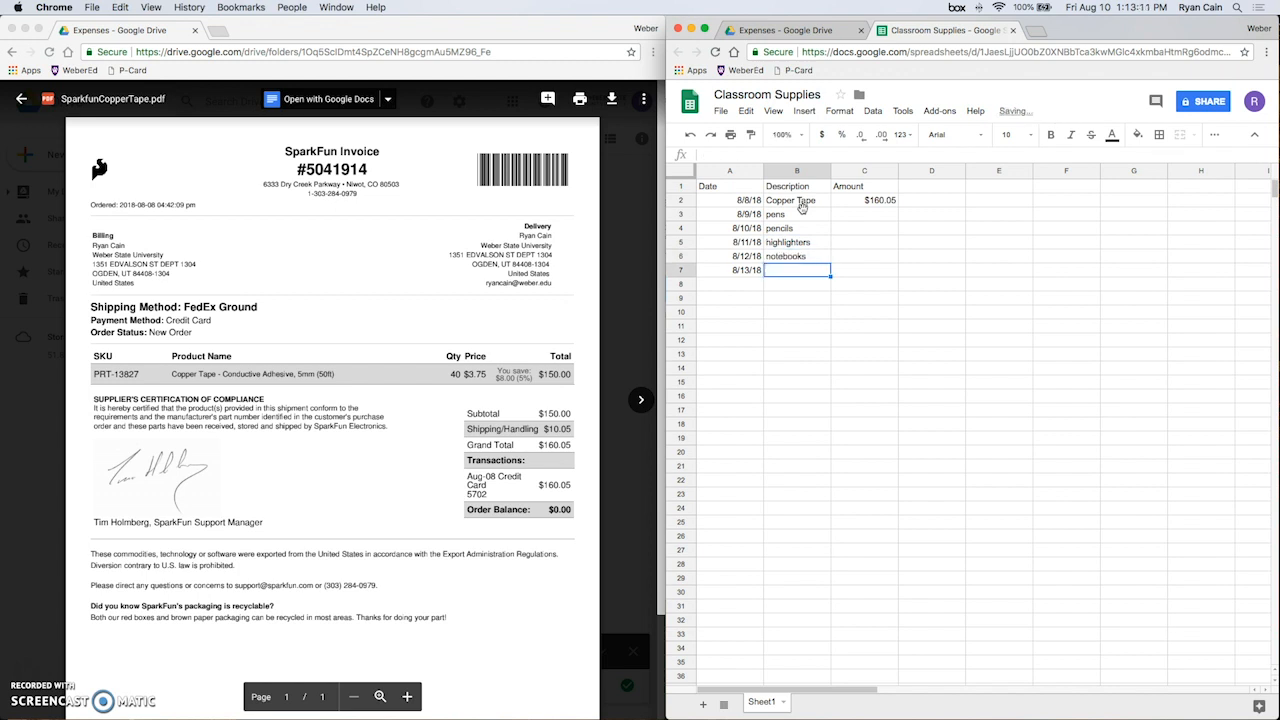
type("tape")
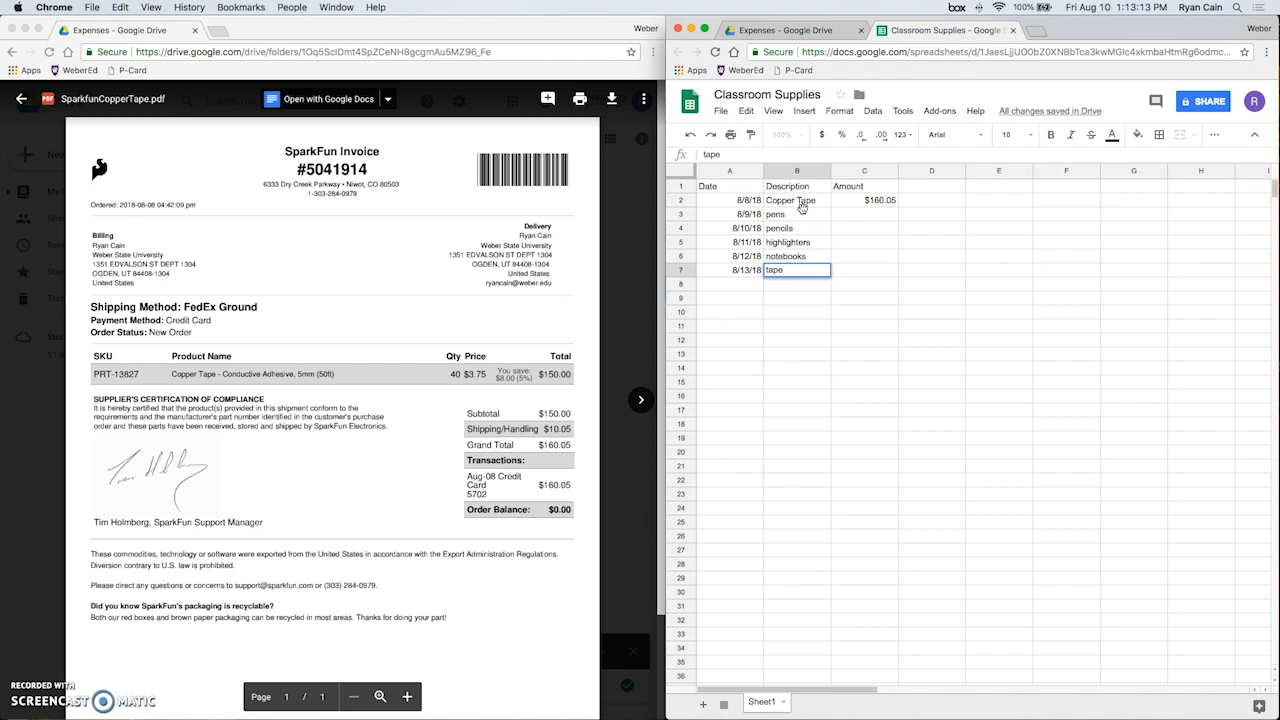
- Enter the amounts 15, 15, 20, 25 and 10 in cells C3 to C7
left_click(860, 216)
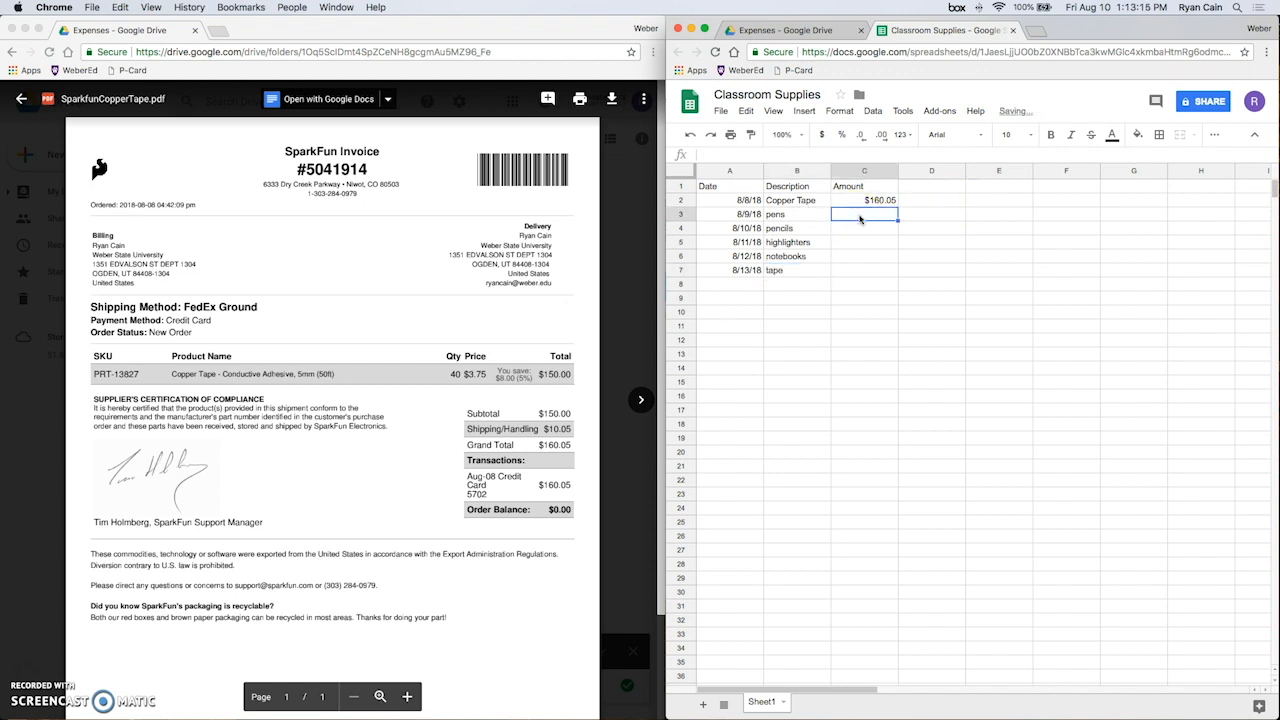
type("15")
key("Return")
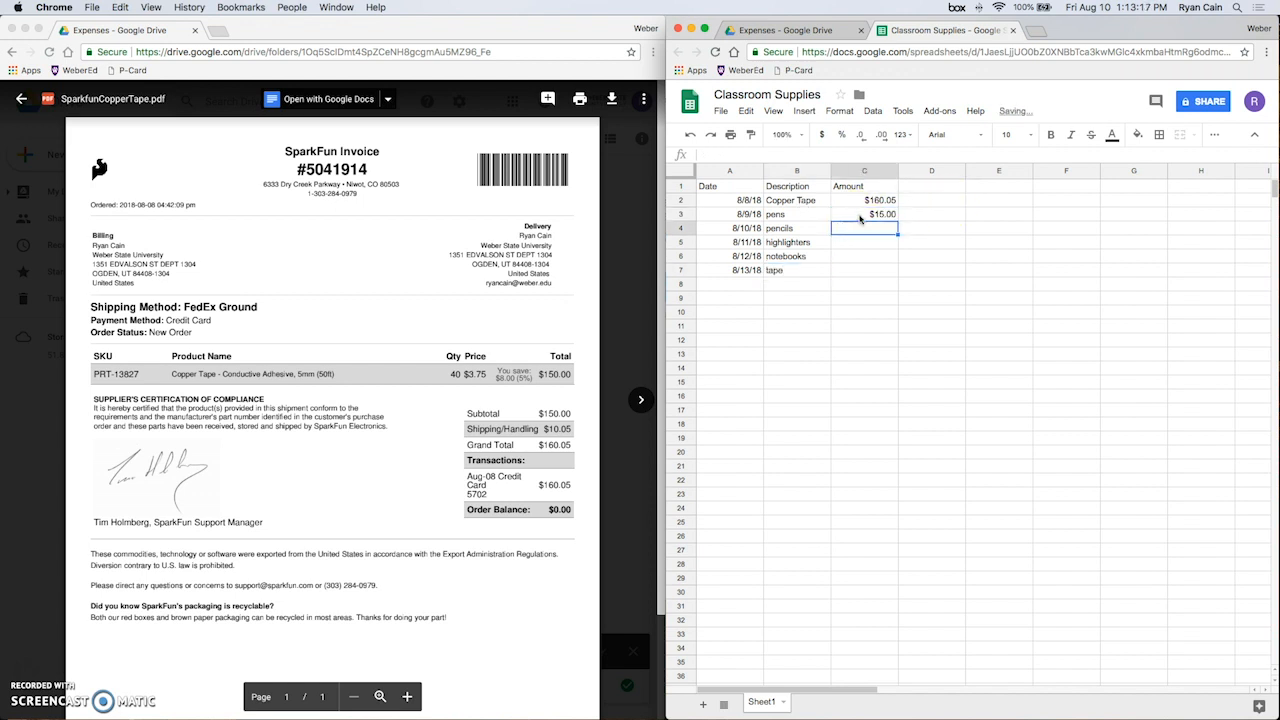
type("15")
key("Return")
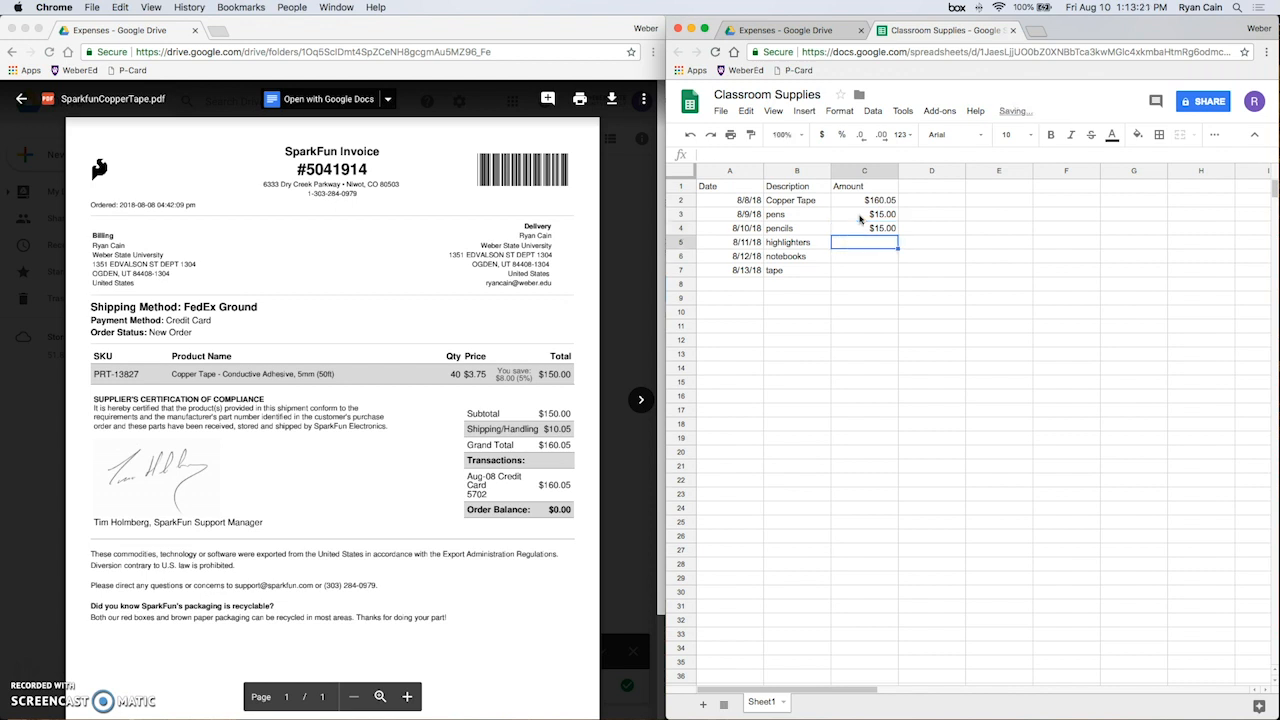
type("20")
key("Return")
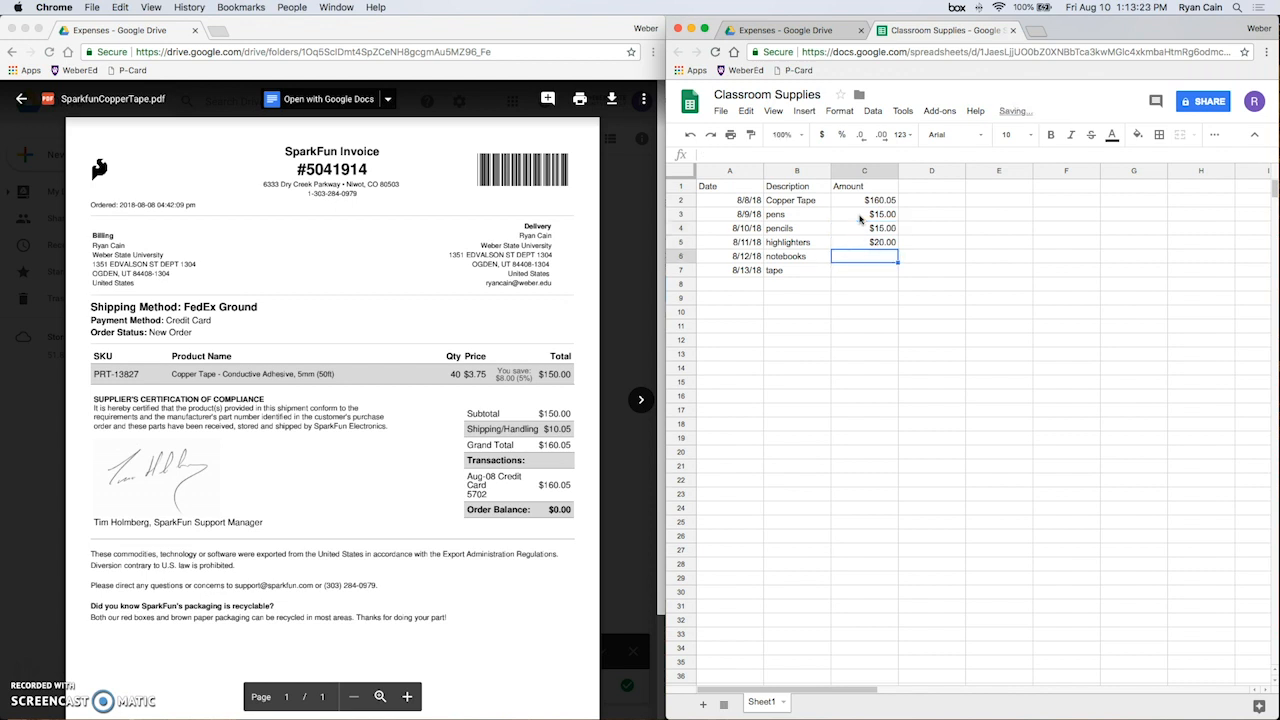
type("25")
key("Return")
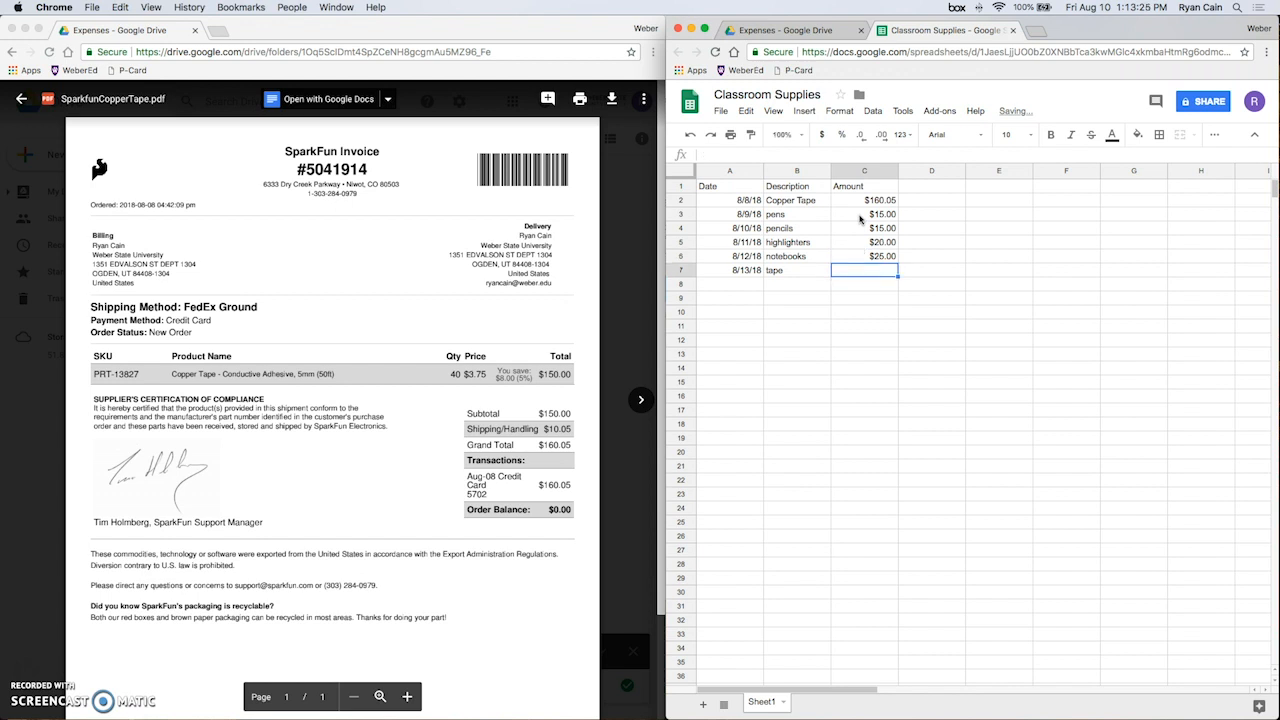
type("10")
key("Return")
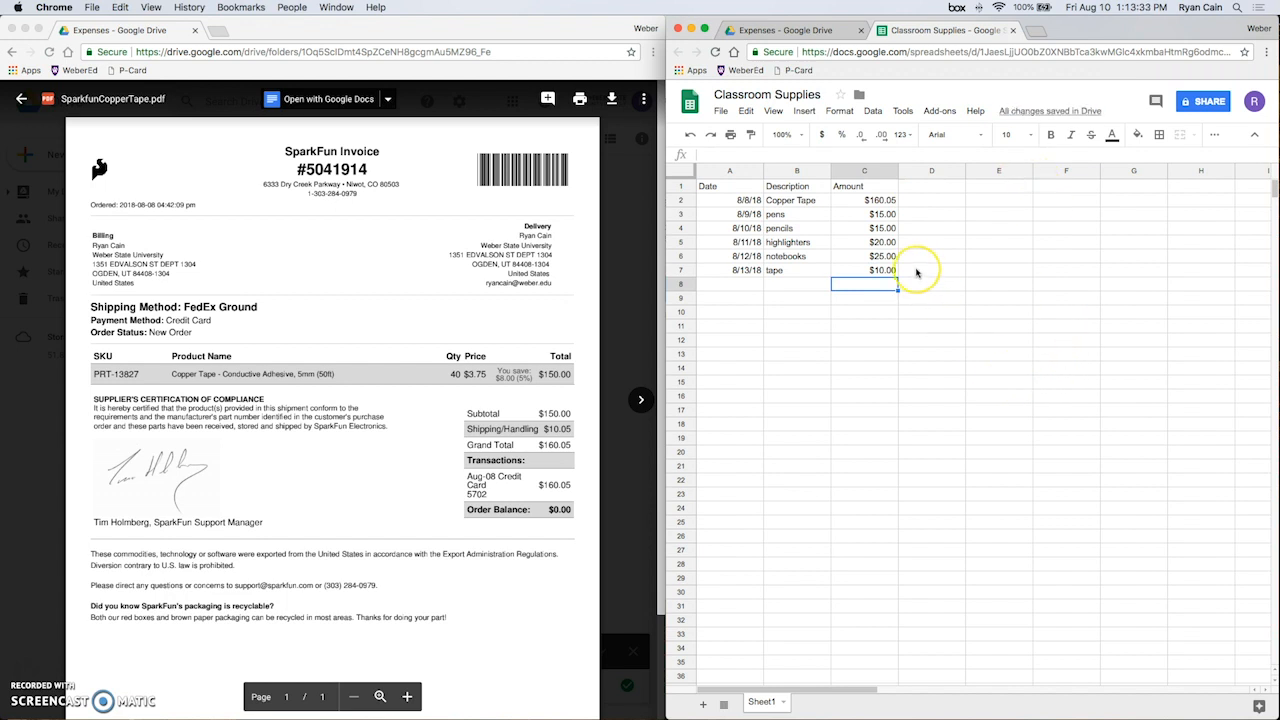
- Add a Total header in E1 and sum the amounts in C2:C35 with a SUM formula in E2
left_click(990, 189)
type("Total")
left_click(993, 201)
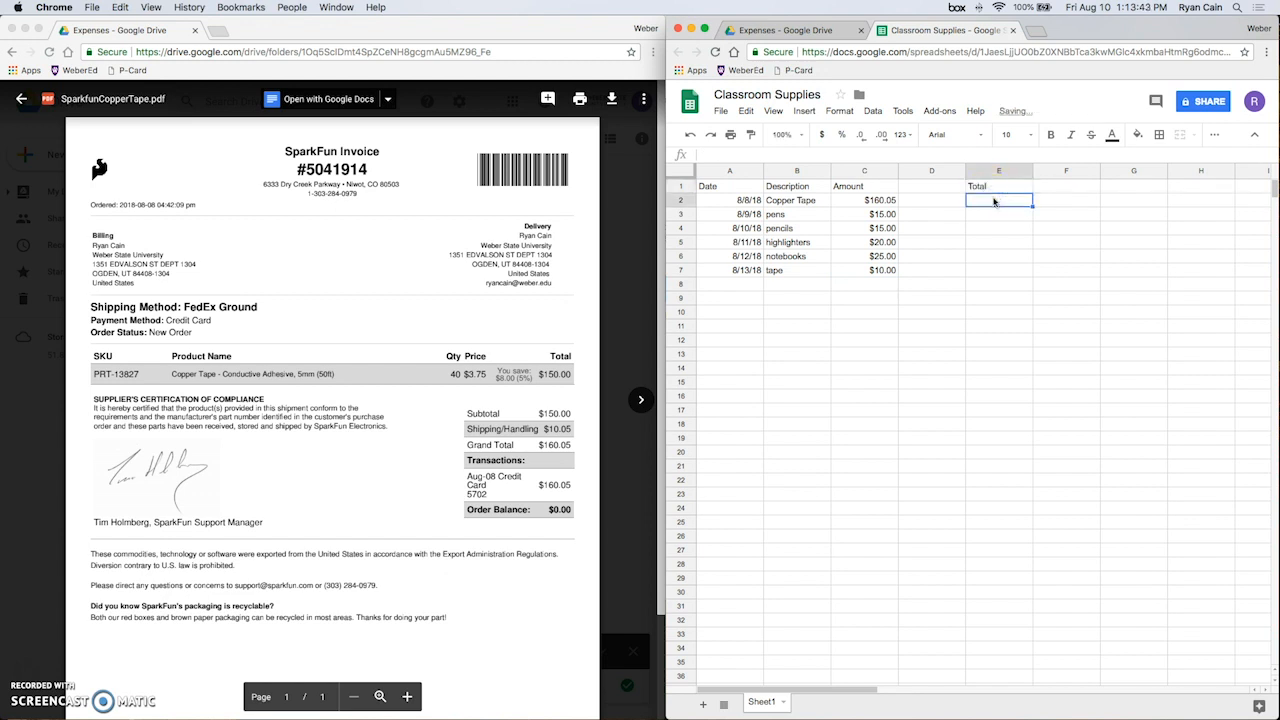
type("=")
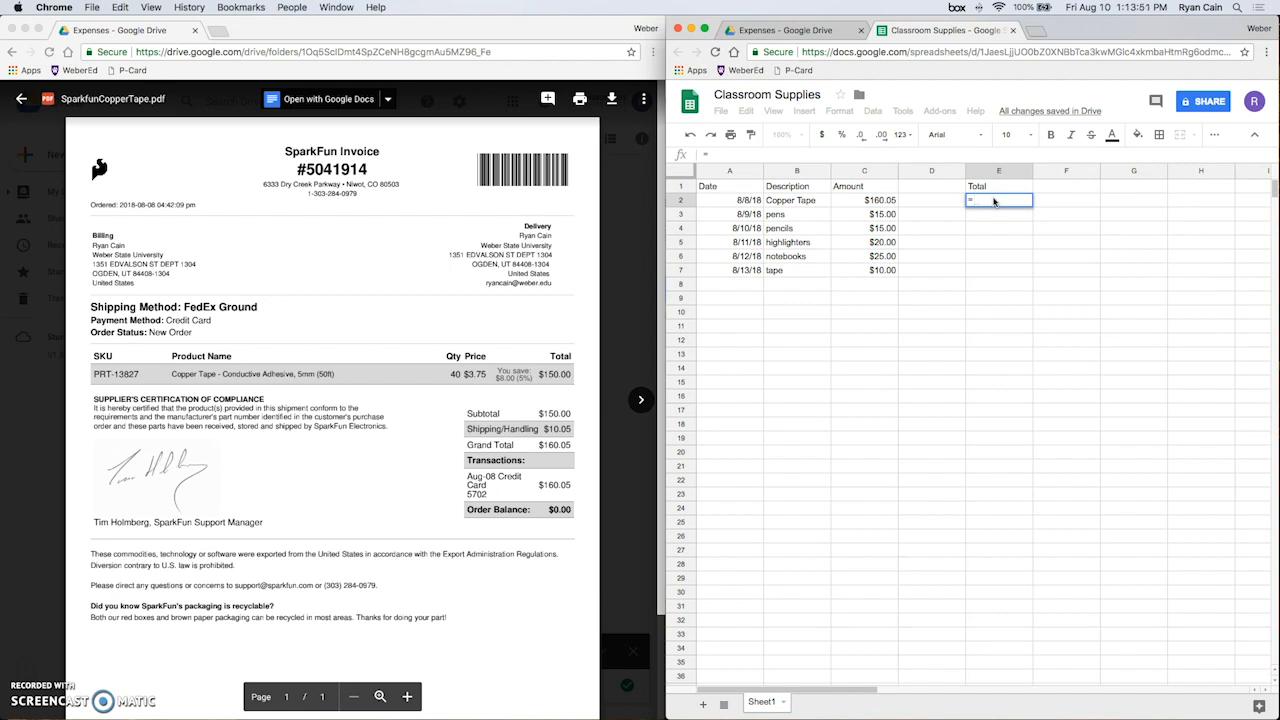
type("sum")
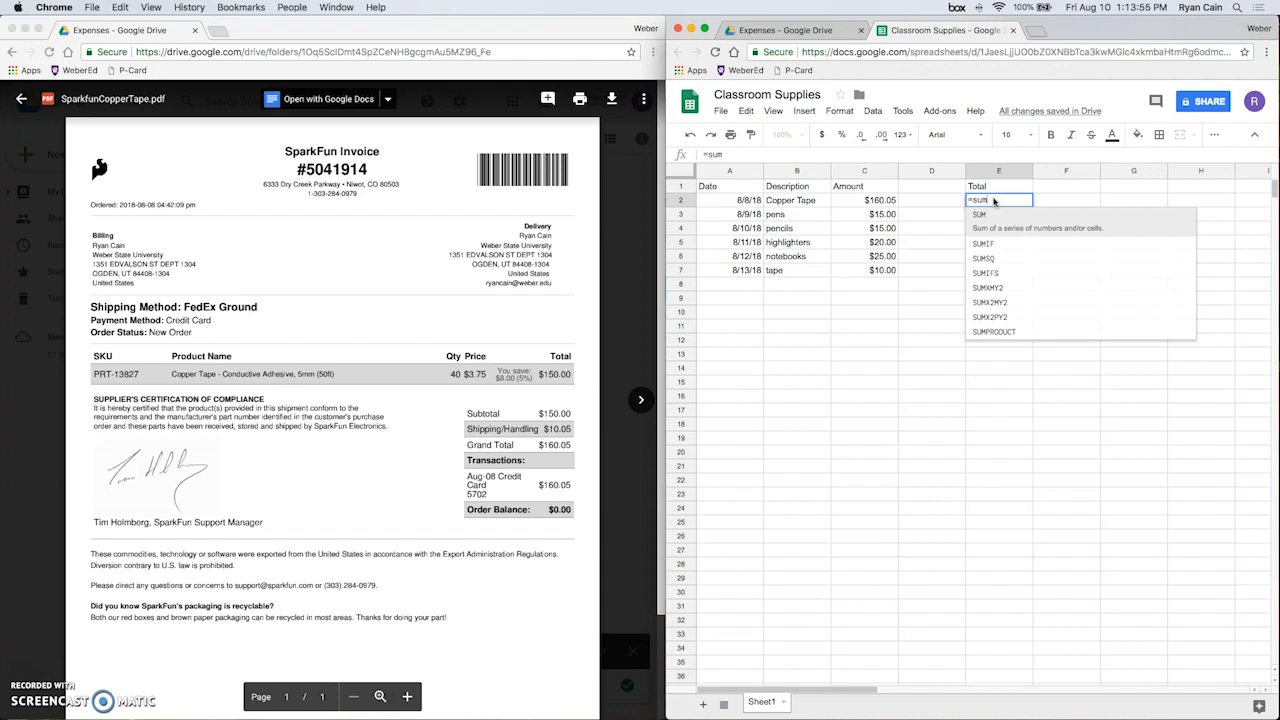
type("(")
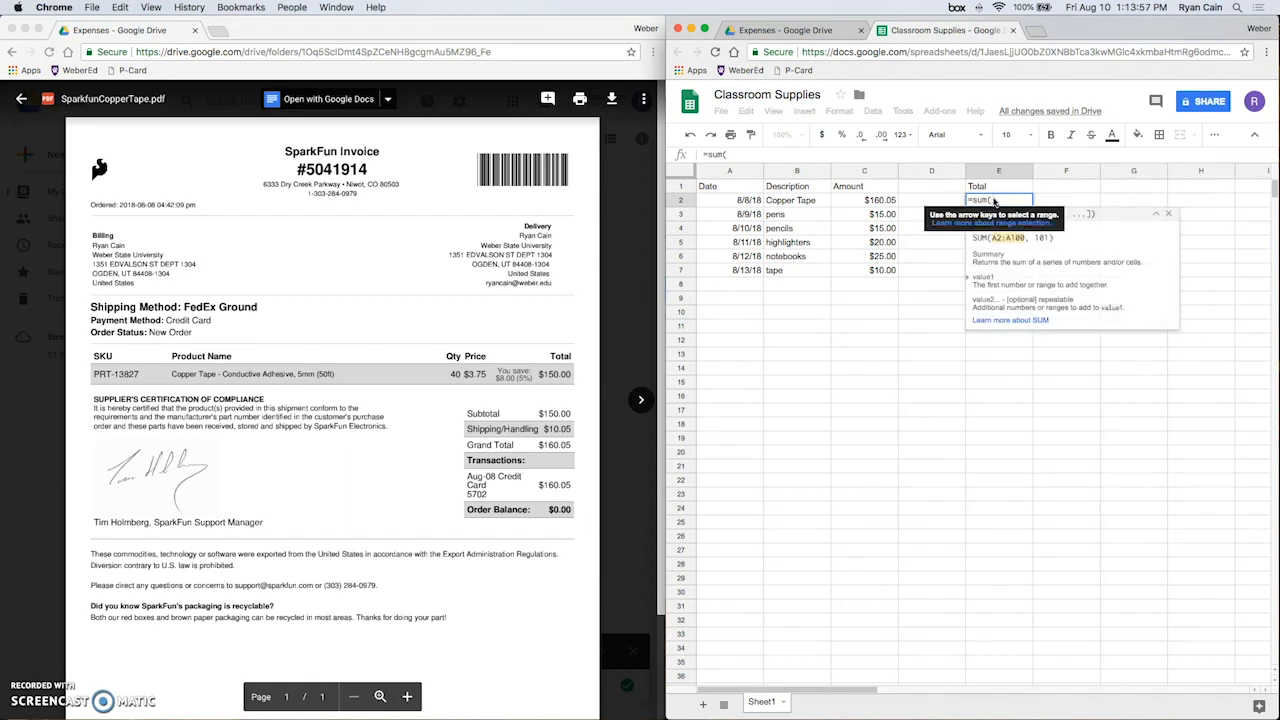
left_click(878, 201)
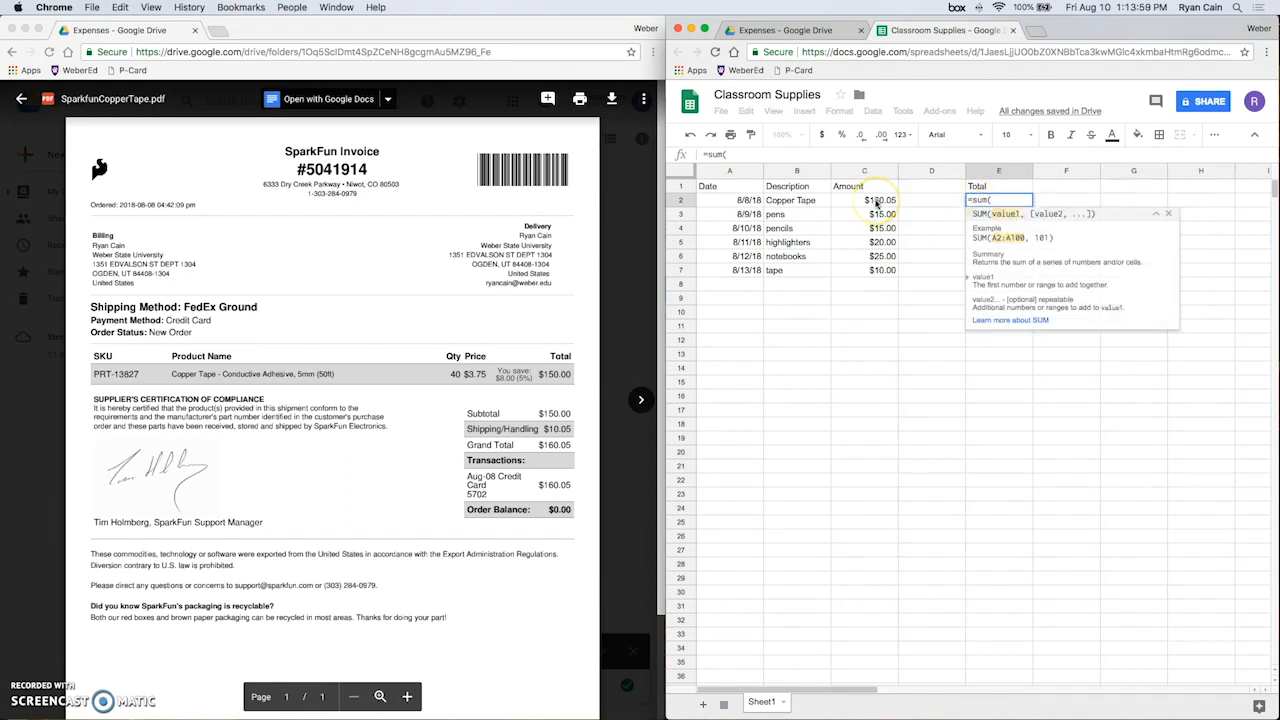
left_click_drag(876, 202, 862, 655)
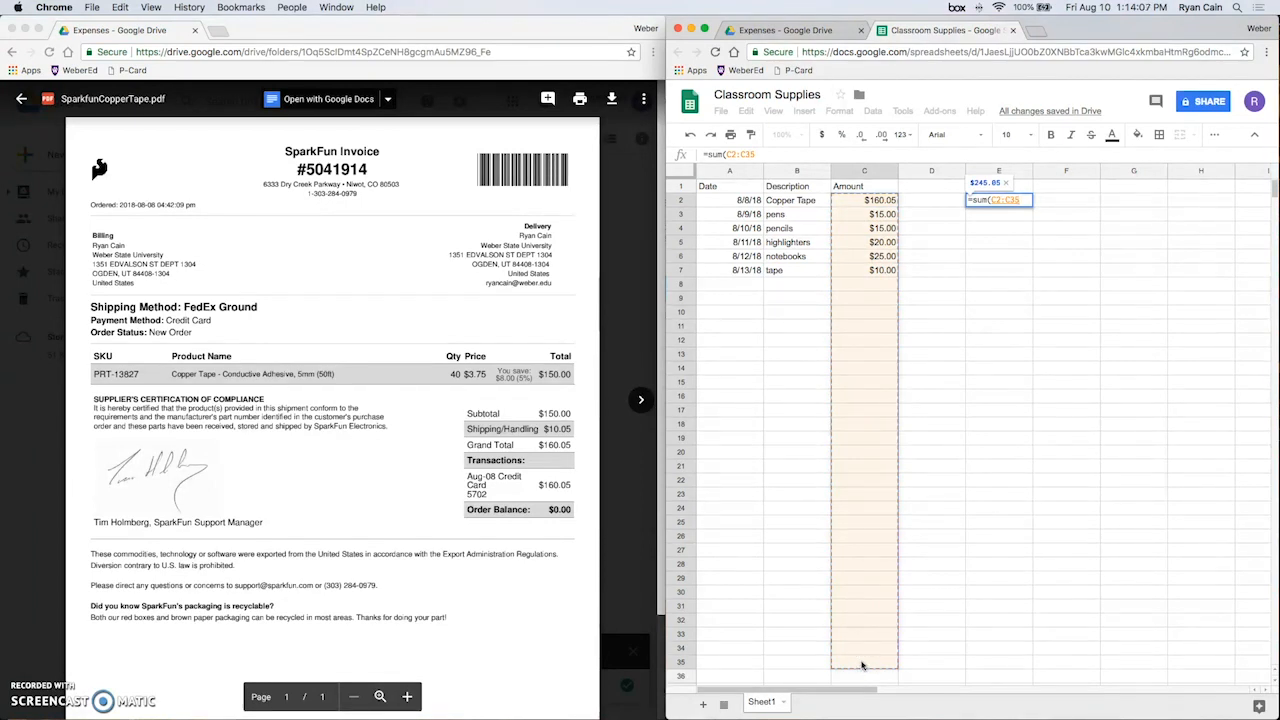
key("Return")
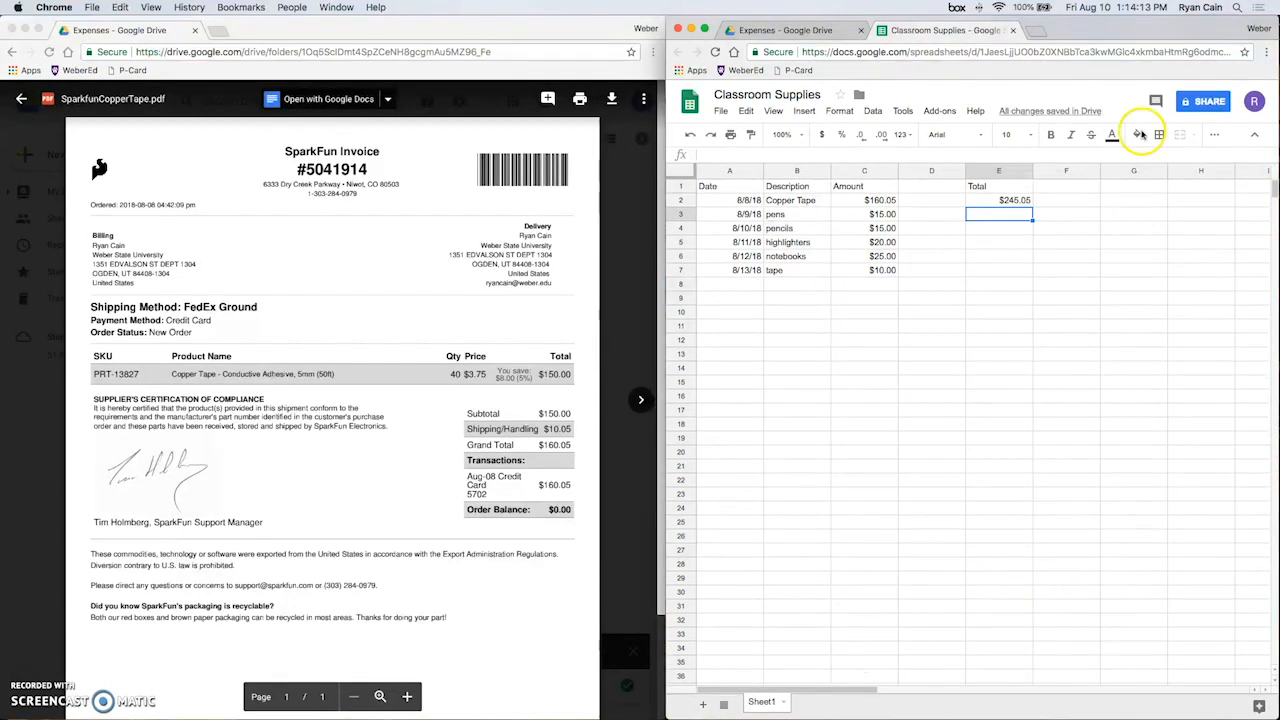
- Add a Budget header in F1 and enter a budget of 200 in F2
left_click(1072, 190)
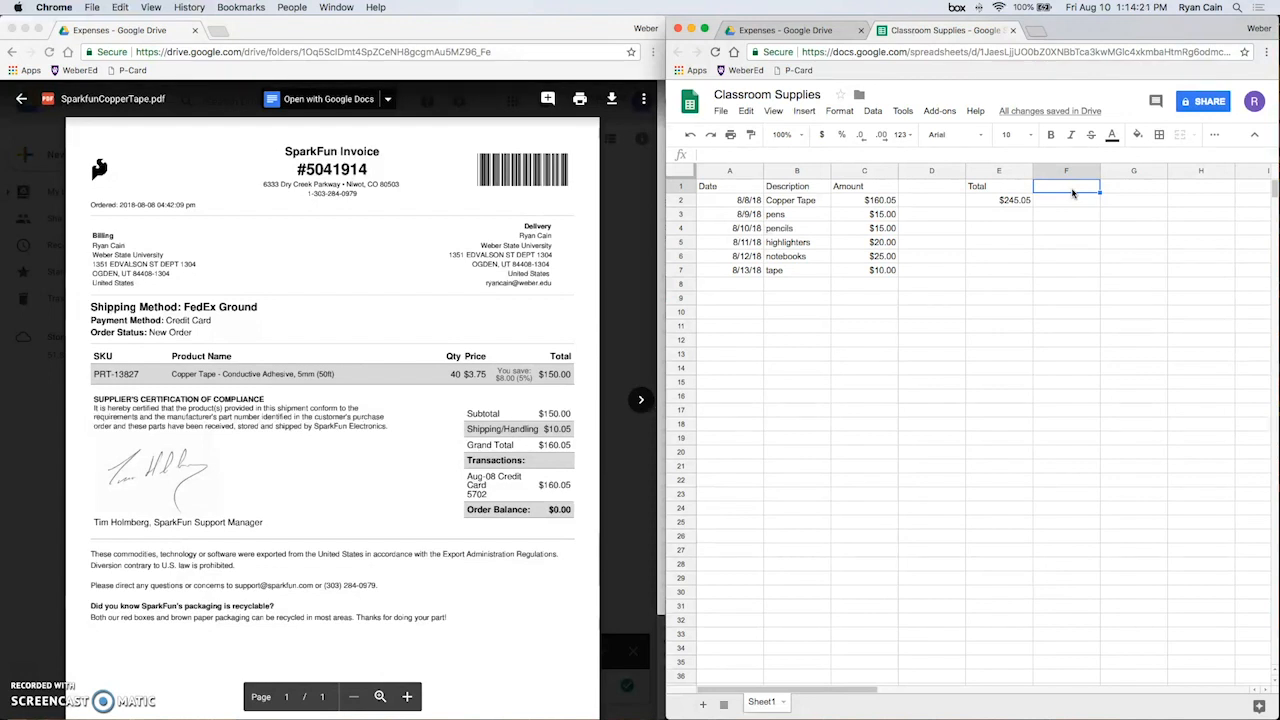
type("Budget")
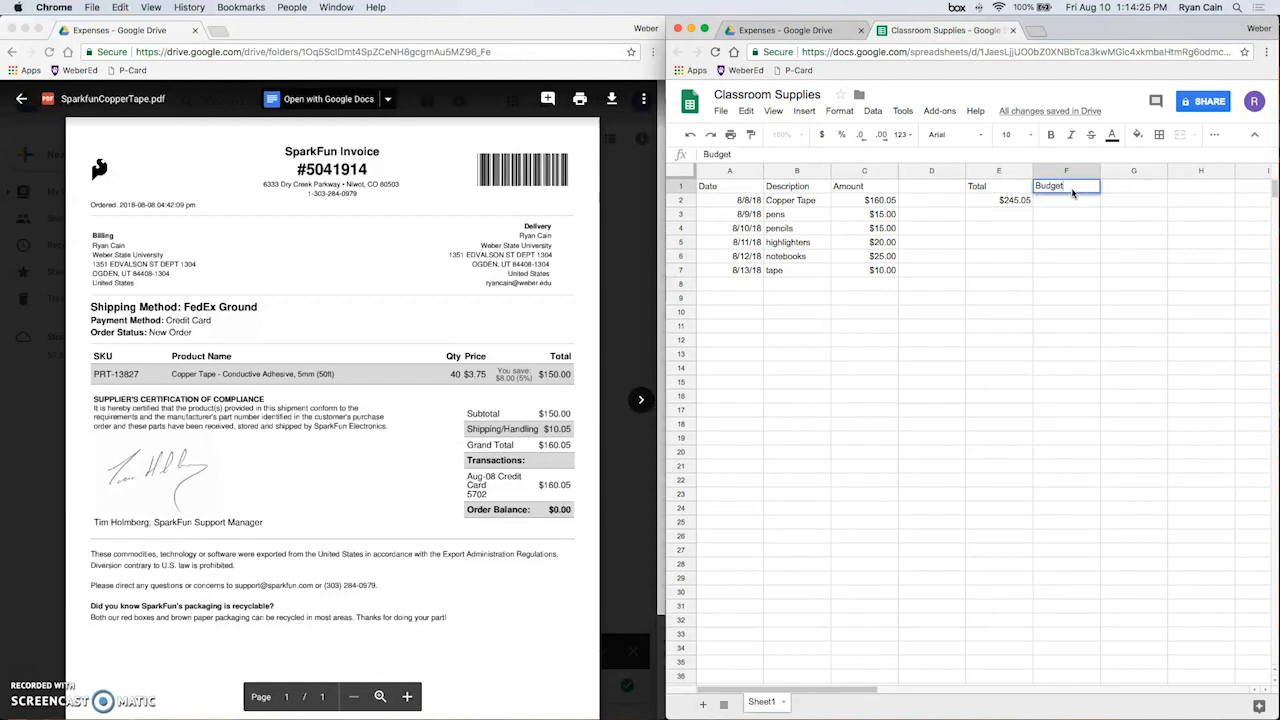
key("Return")
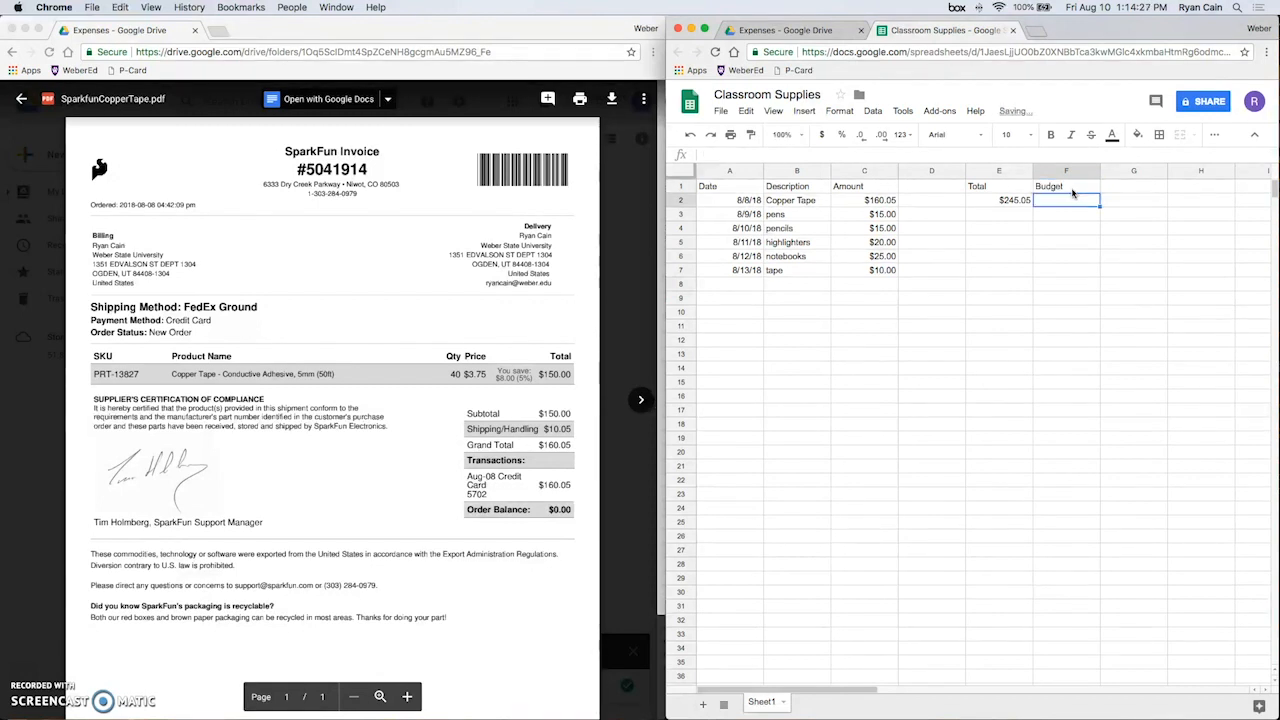
type("200")
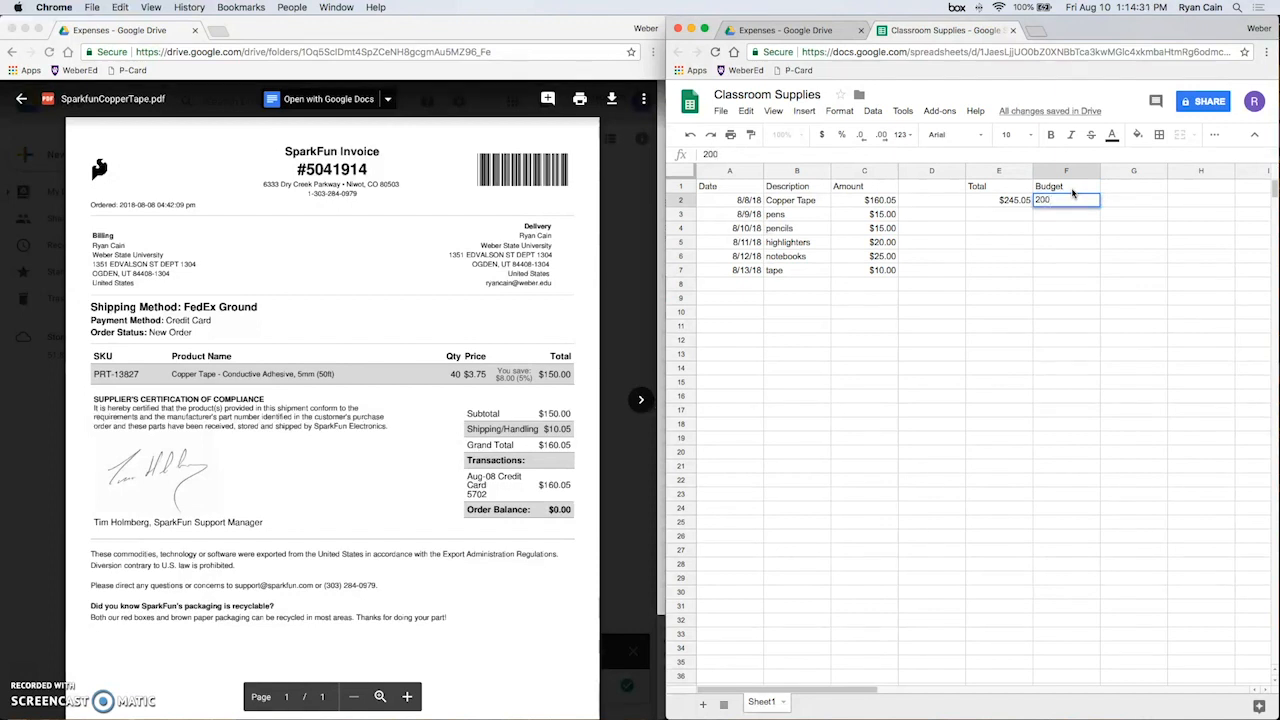
key("Return")
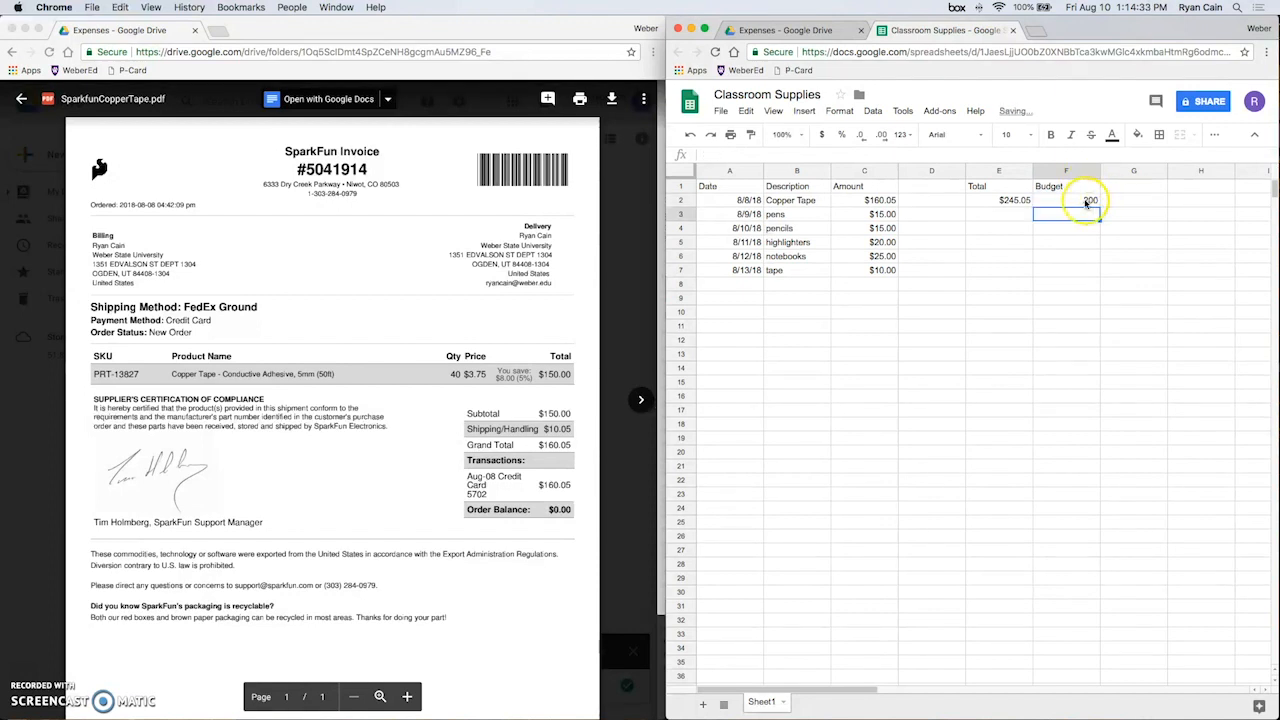
- Format the whole Budget column F as Currency with two decimals
left_click(1079, 171)
left_click(845, 111)
mouse_move(870, 118)
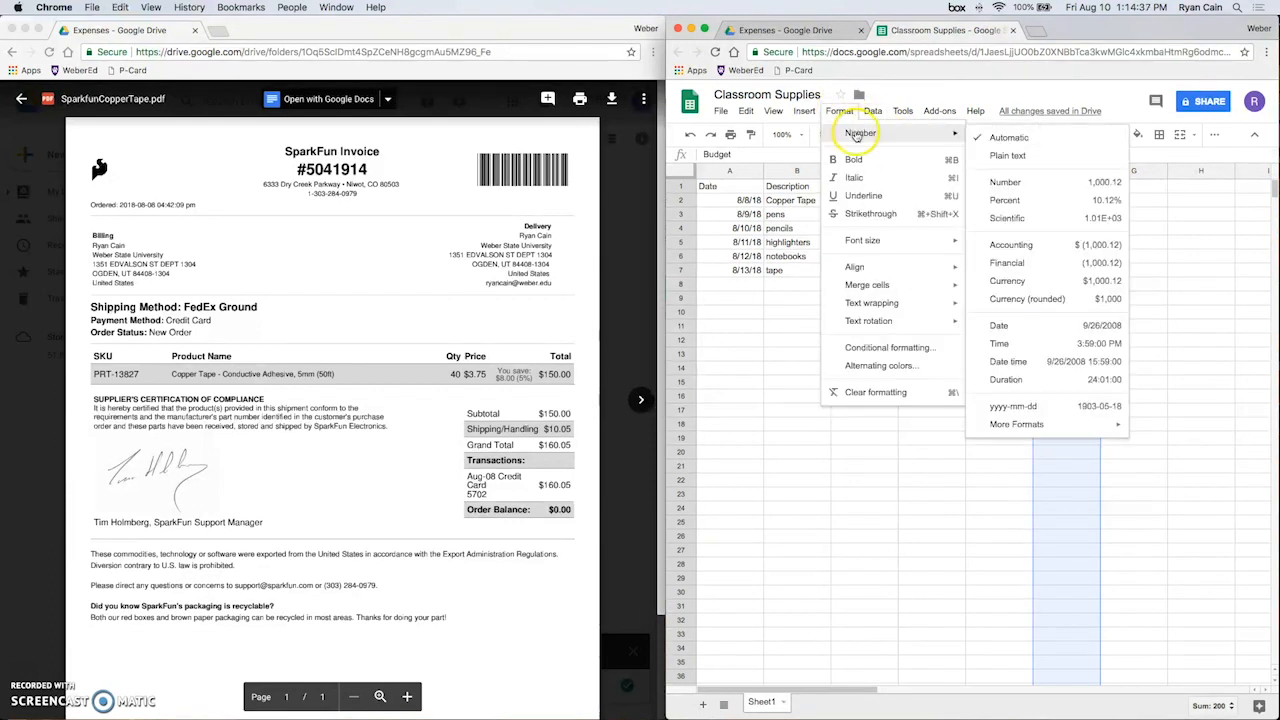
left_click(1046, 282)
- Enter the header Remaining in Budget in cell G1
left_click(1154, 187)
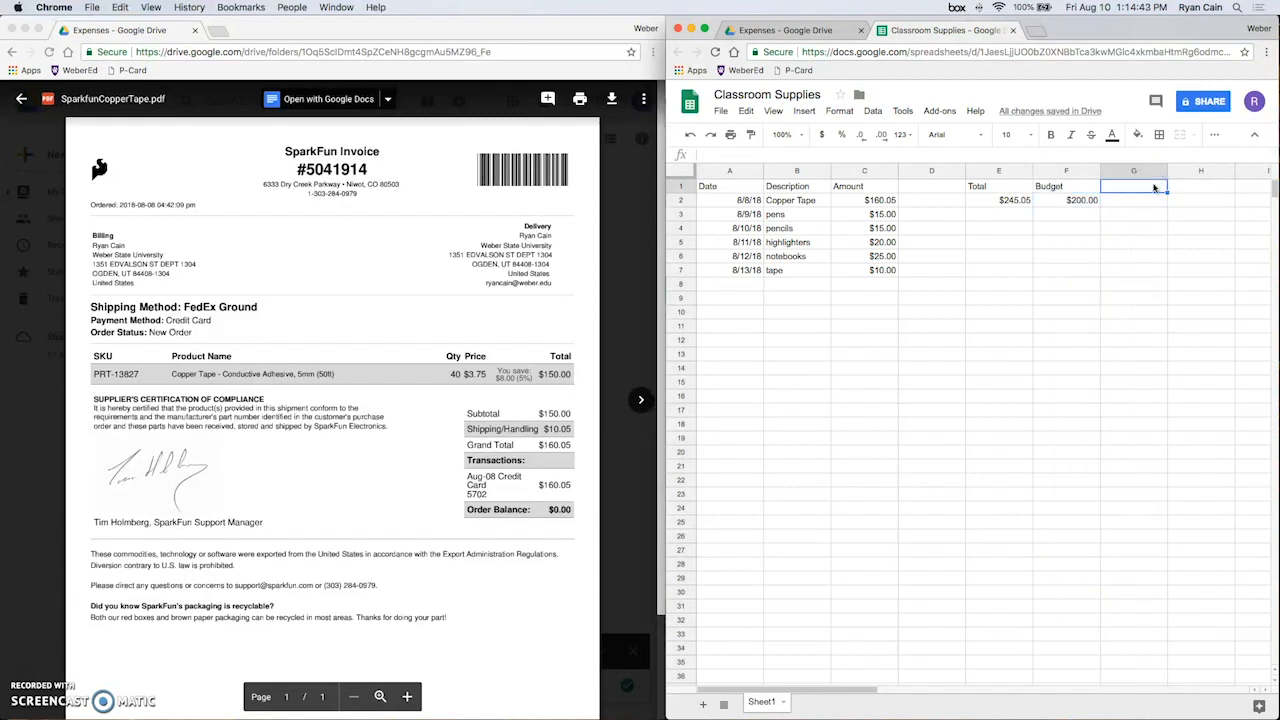
type("Remaining in Budge")
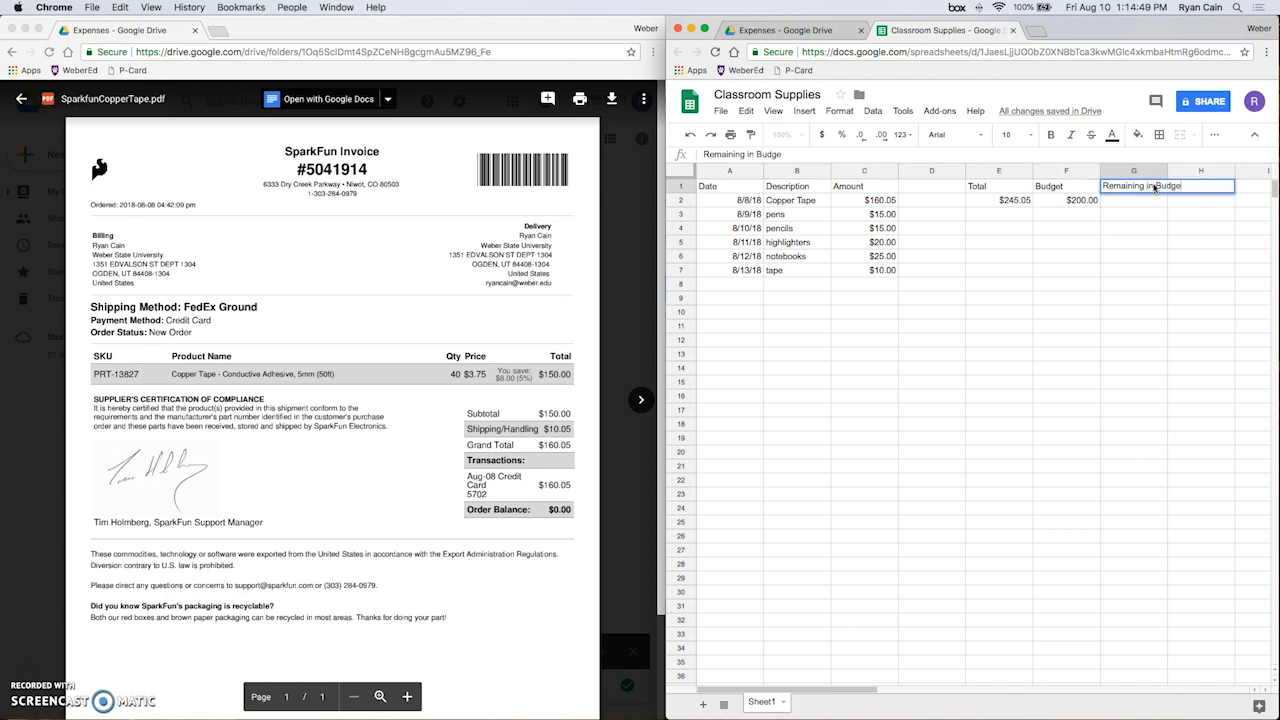
type("t")
key("Return")
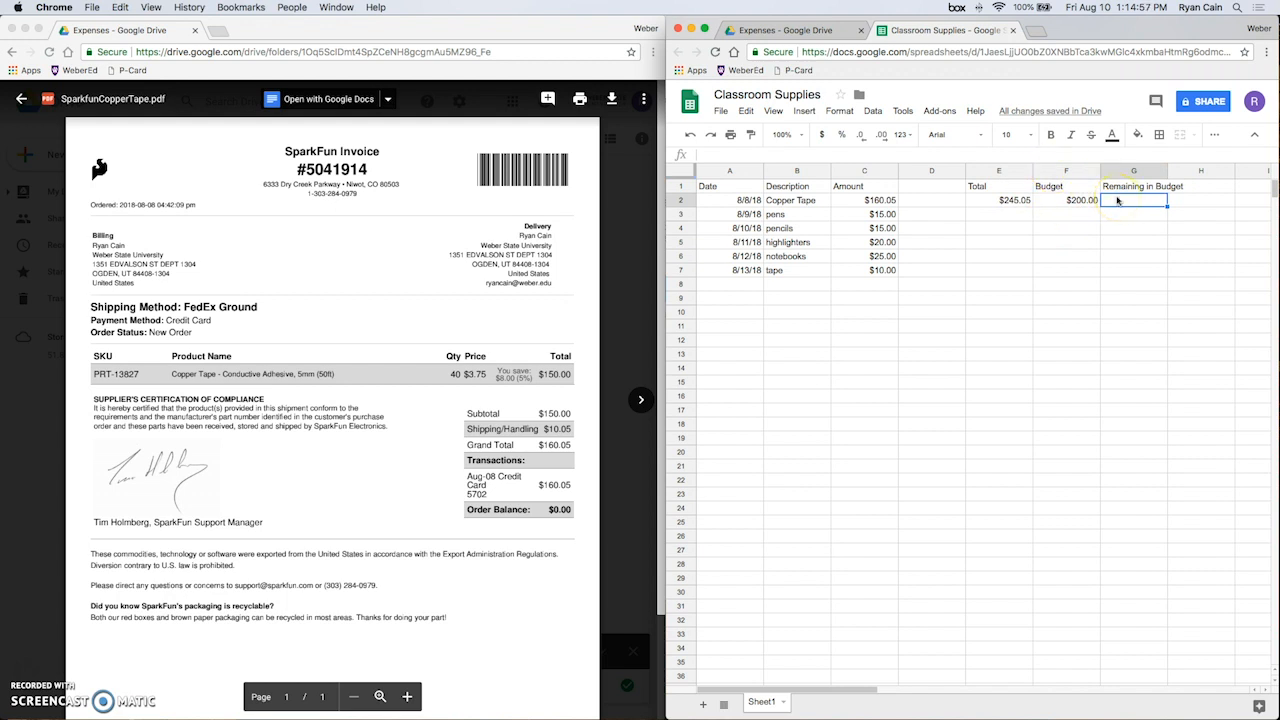
- Calculate the remaining budget in G2 by subtracting the total from the budget with the formula =F2-E2
type("=")
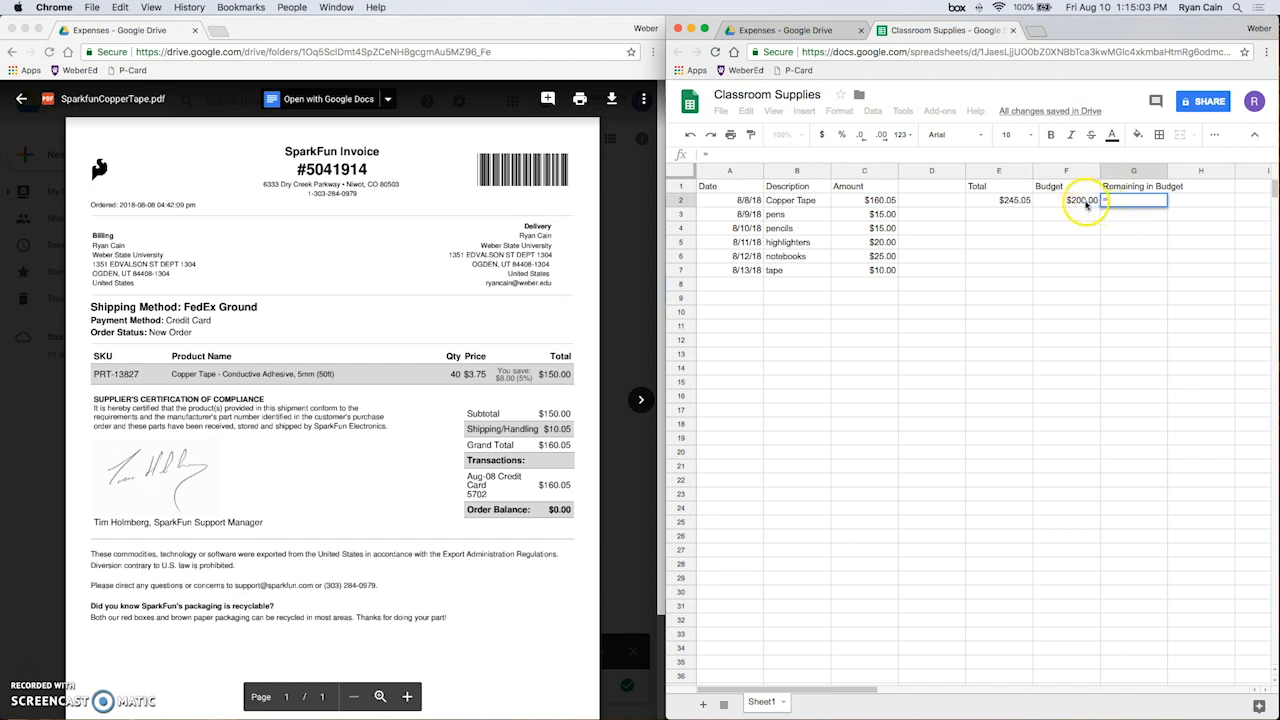
left_click(1074, 201)
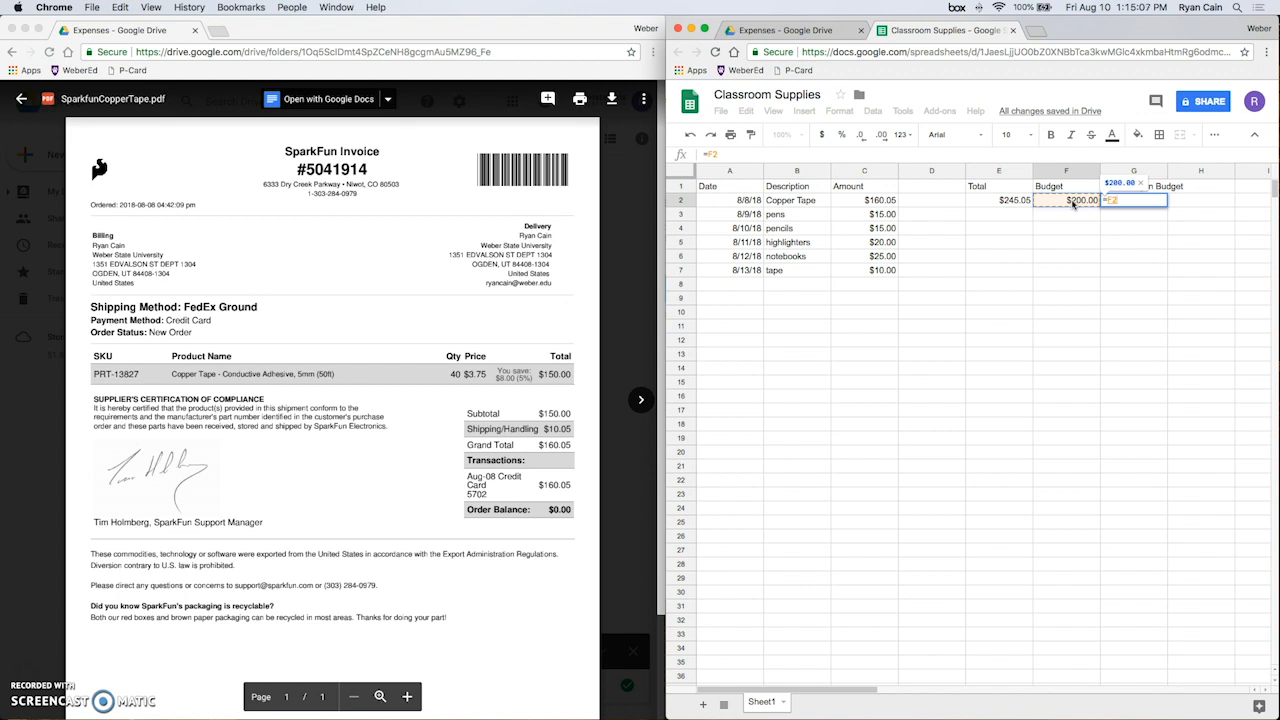
type("-")
left_click(1012, 201)
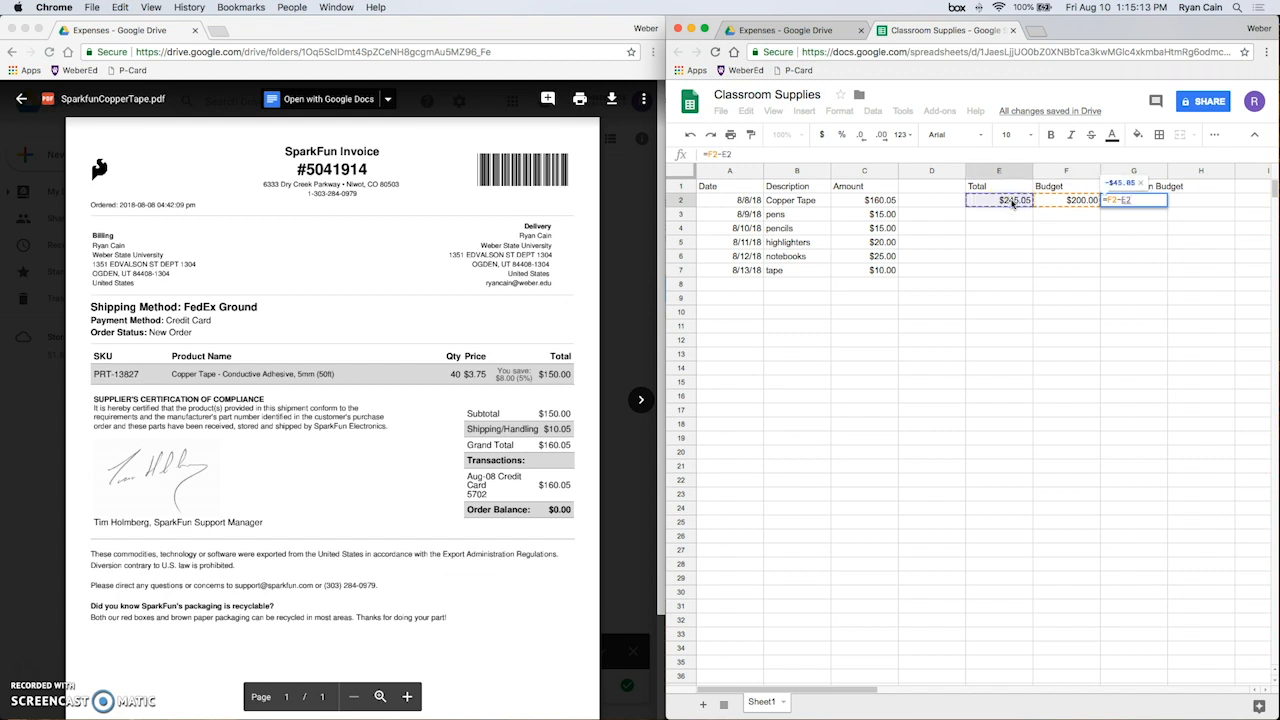
key("Return")
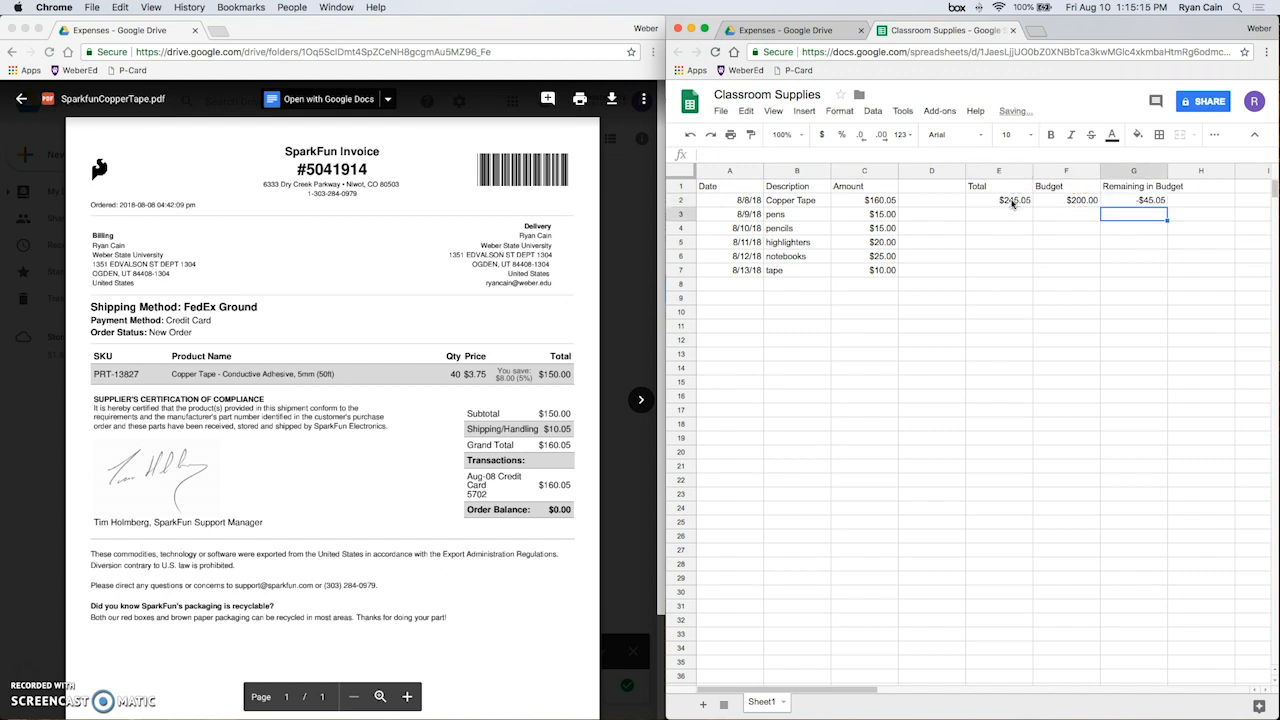
left_click(1131, 201)
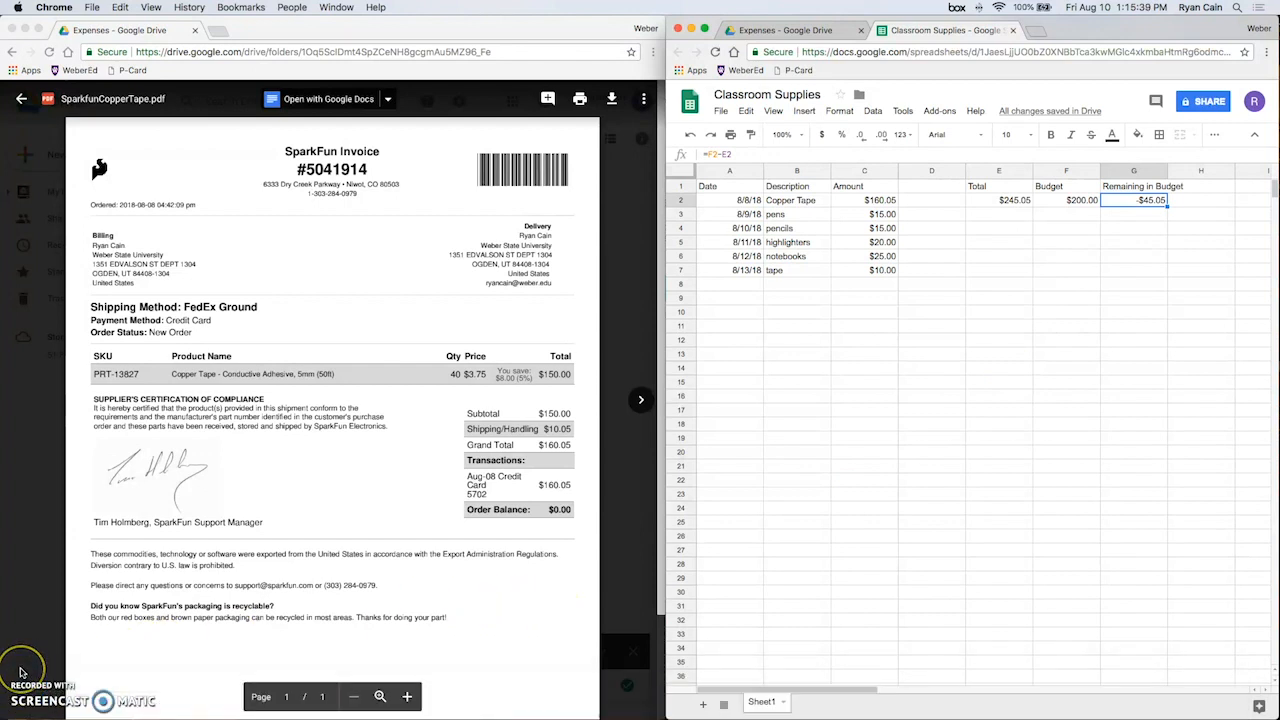
left_click(20, 672)
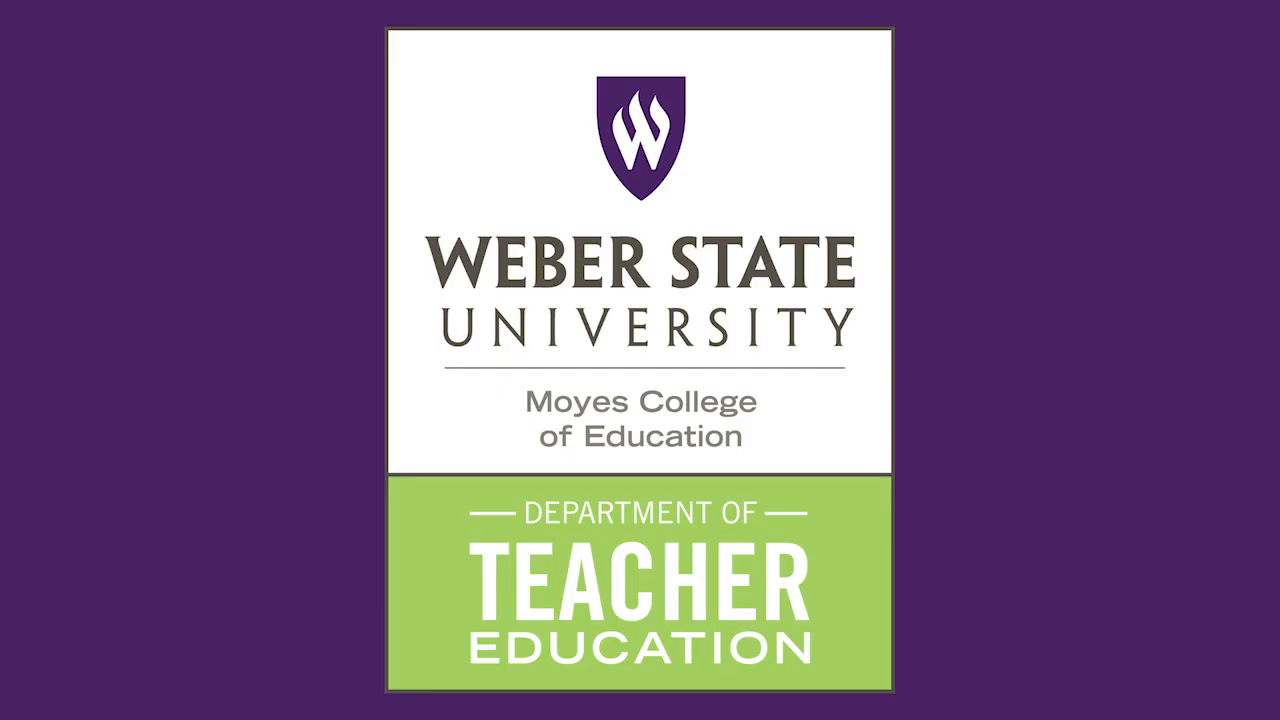